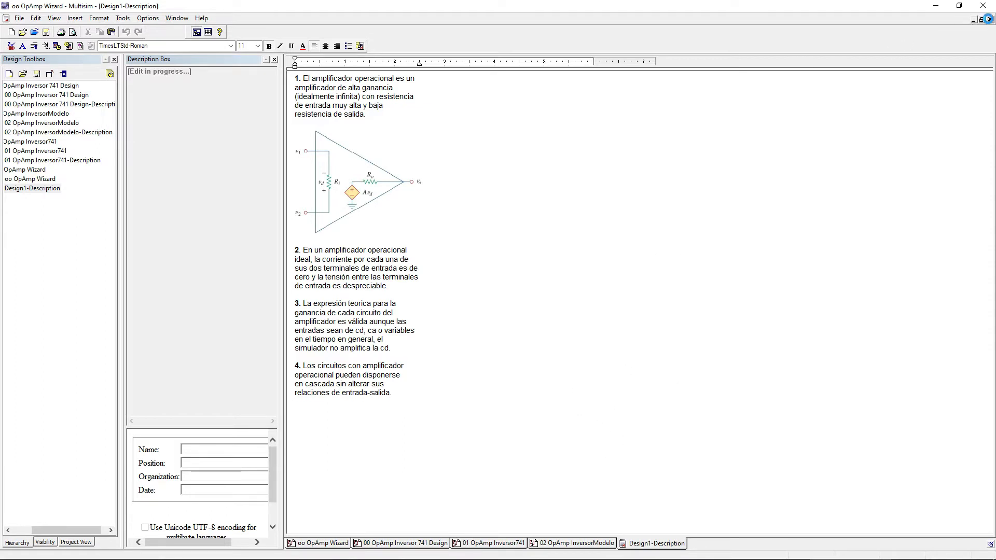
Step: Close the design's description editor and open the Opamp Wizard from the circuit wizards
click(990, 20)
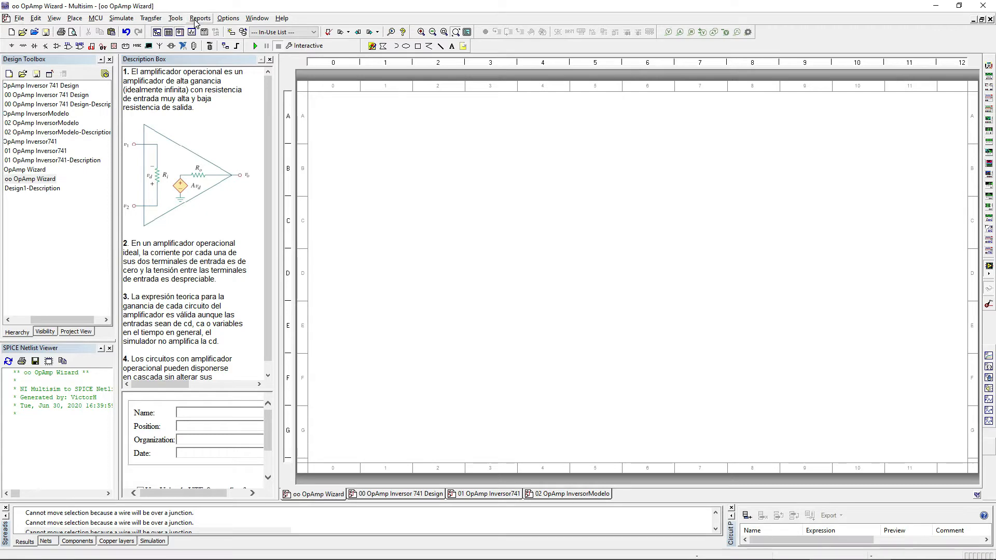
click(176, 19)
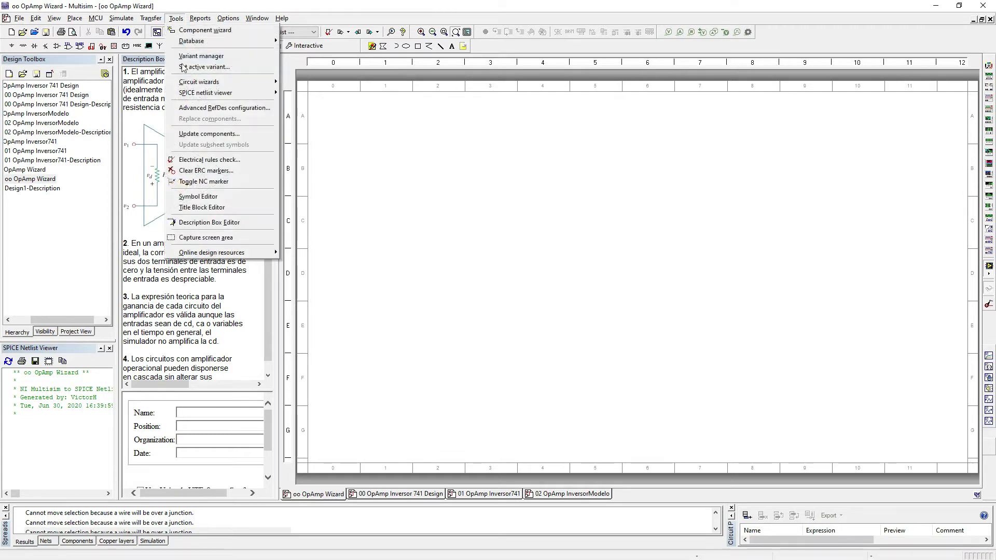
mouse_move(207, 86)
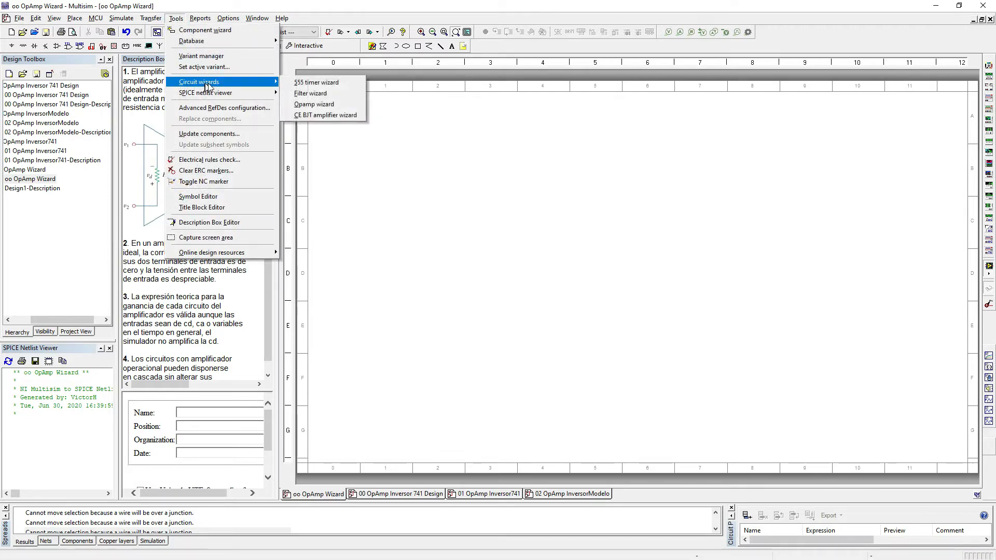
click(338, 104)
Step: Configure the Opamp Wizard for an inverting amplifier without an added source
click(477, 207)
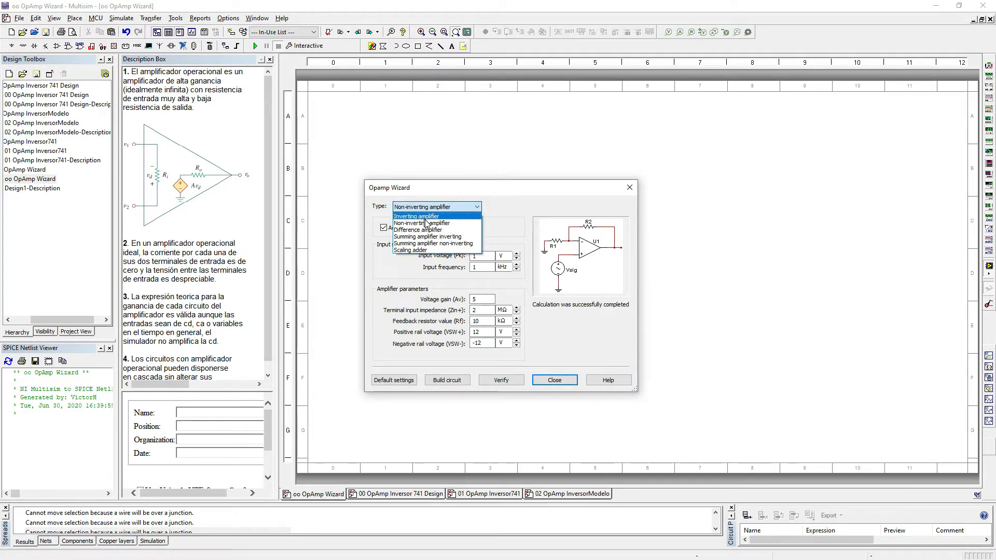
click(510, 193)
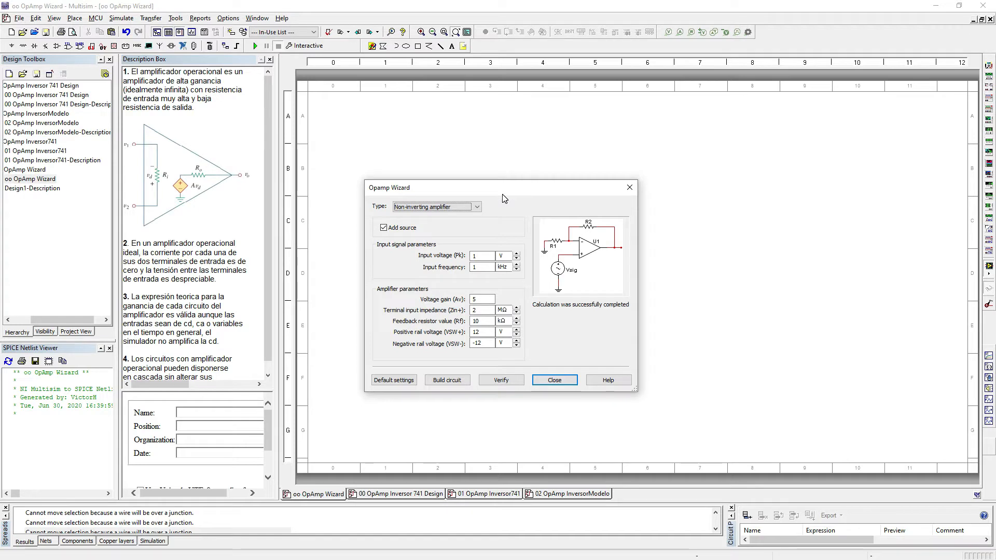
click(384, 228)
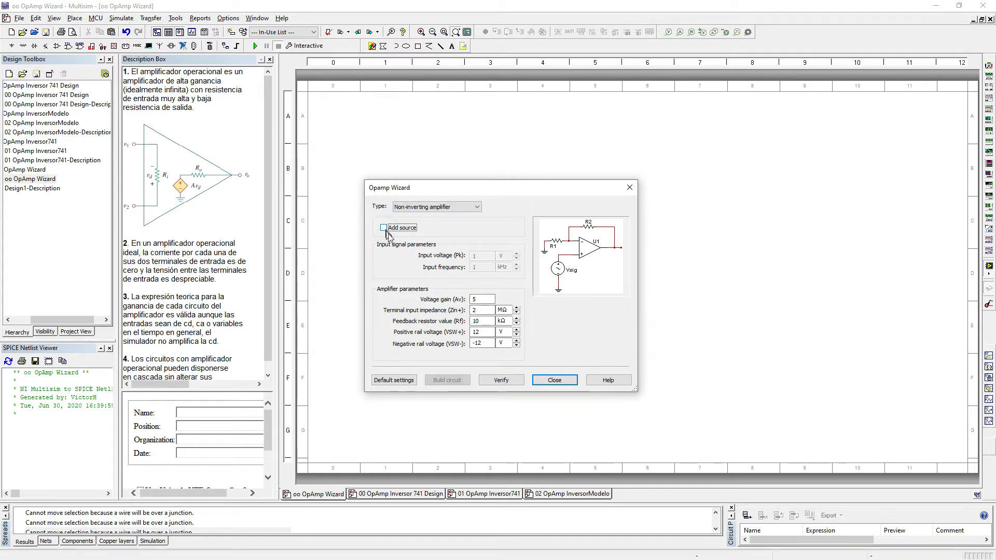
click(476, 207)
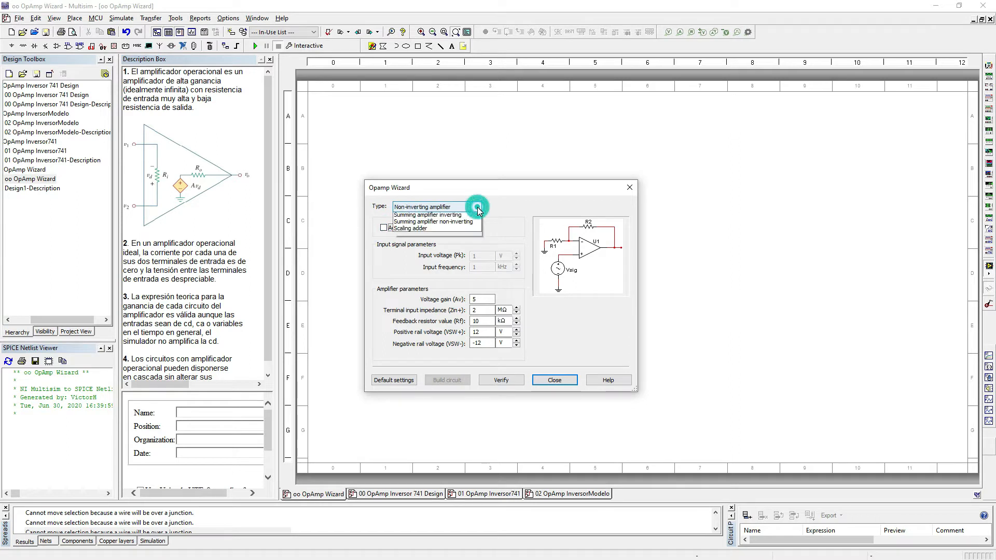
click(435, 217)
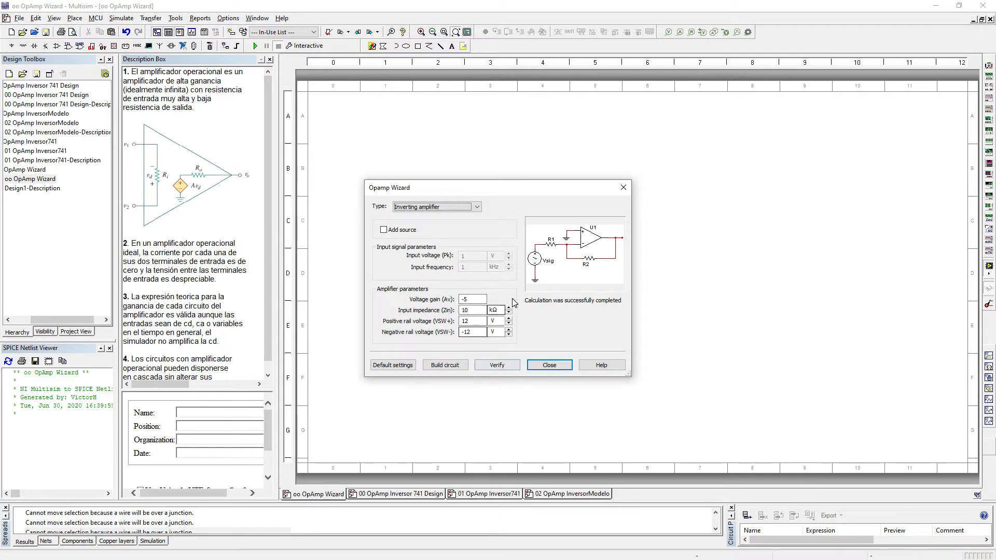
Step: Verify the inverting amplifier parameters, build the circuit and place it in the upper-left area of the sheet
click(498, 366)
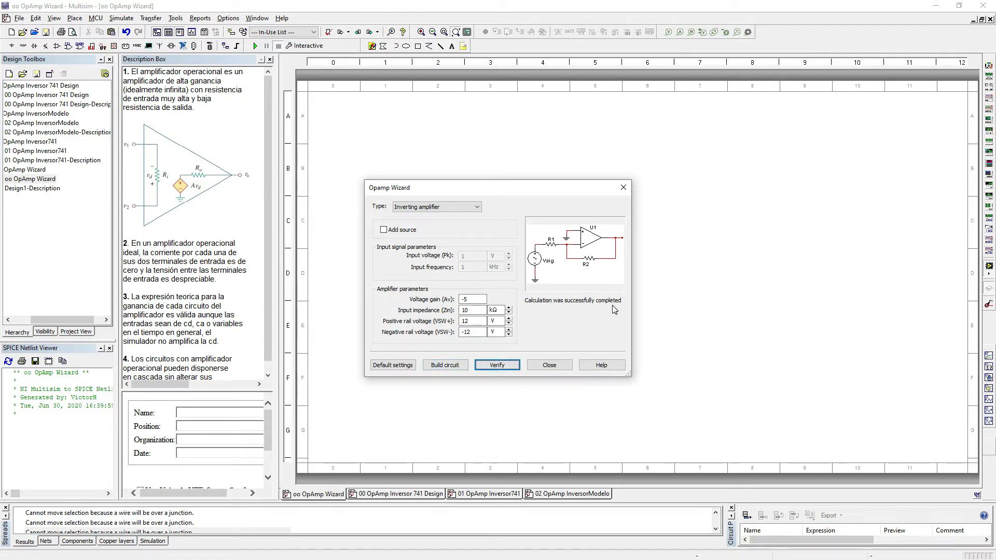
click(454, 367)
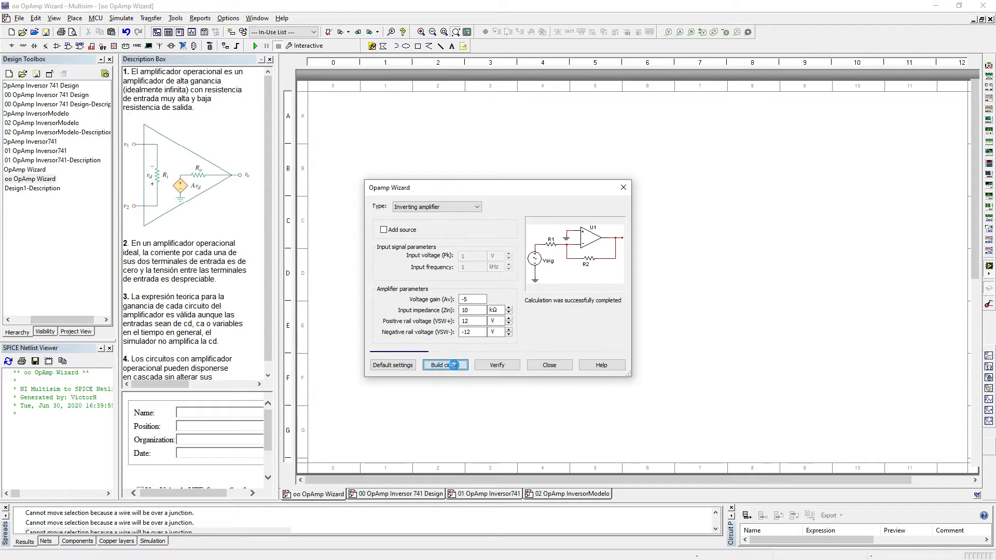
click(380, 165)
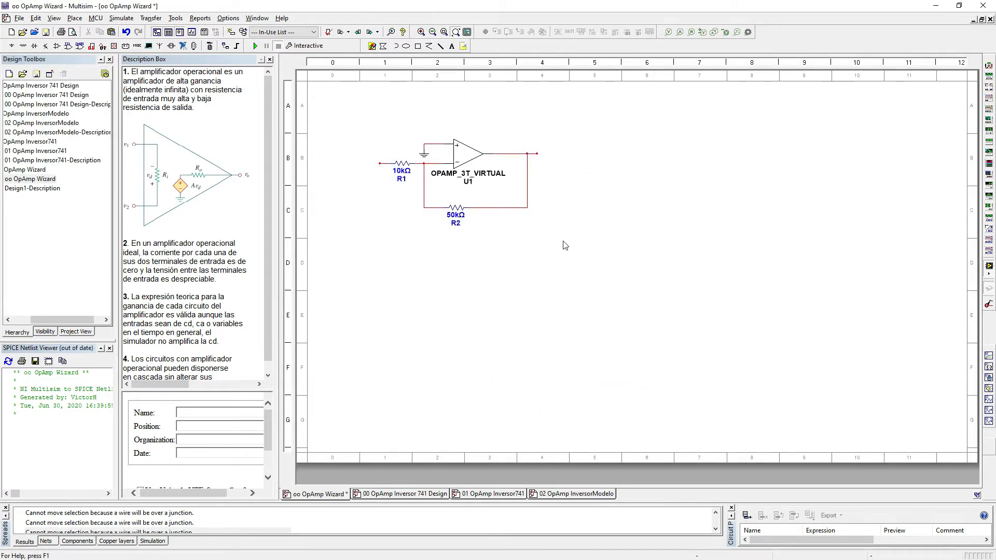
Step: Paste a copy of the whole inverting amplifier to the right of the original and wire the first stage's output to the copy's input
click(585, 258)
drag(355, 138, 341, 134)
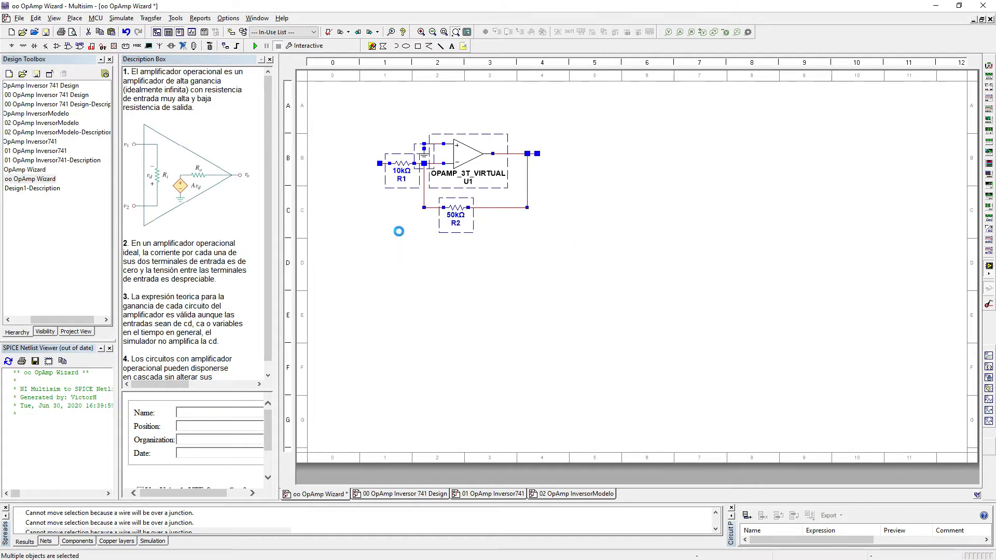
click(379, 194)
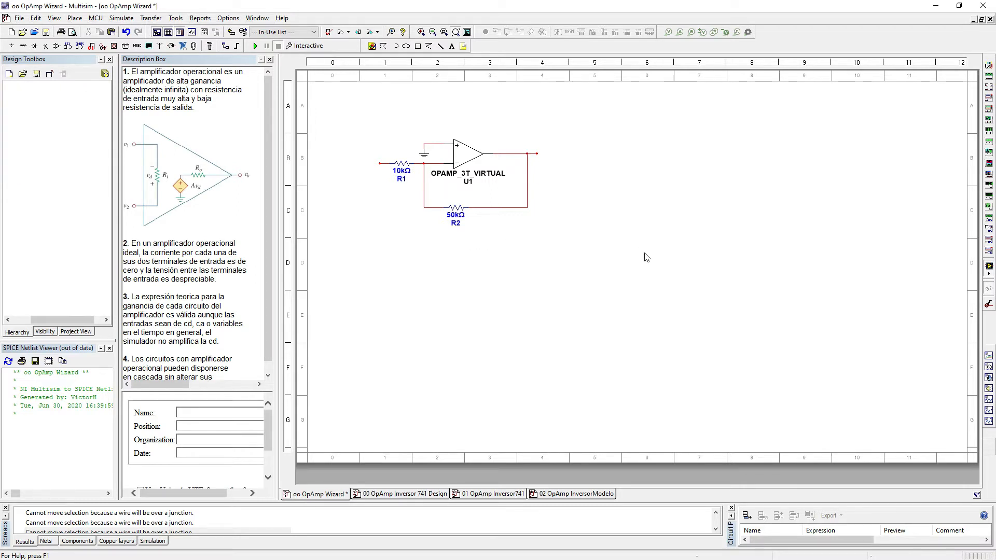
key(ctrl+v)
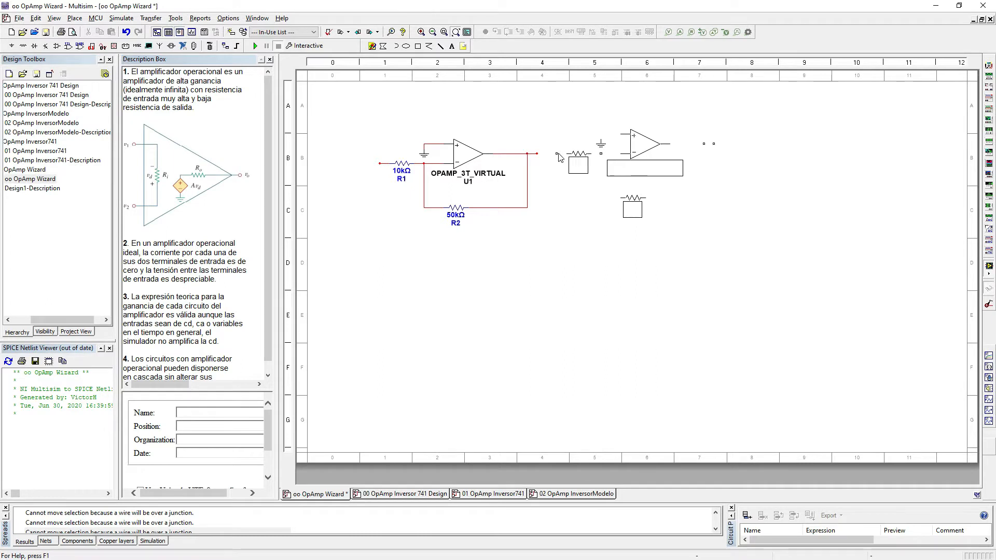
click(555, 157)
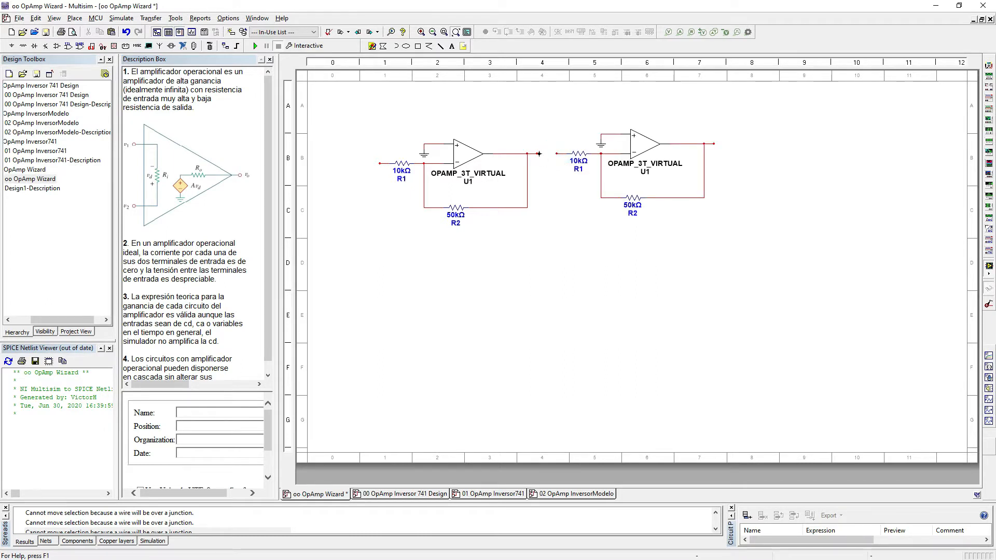
click(537, 154)
click(556, 154)
Step: Go to the 00 OpAmp Inversor 741 Design schematic and examine the LM741CN's pin numbering up close
click(398, 497)
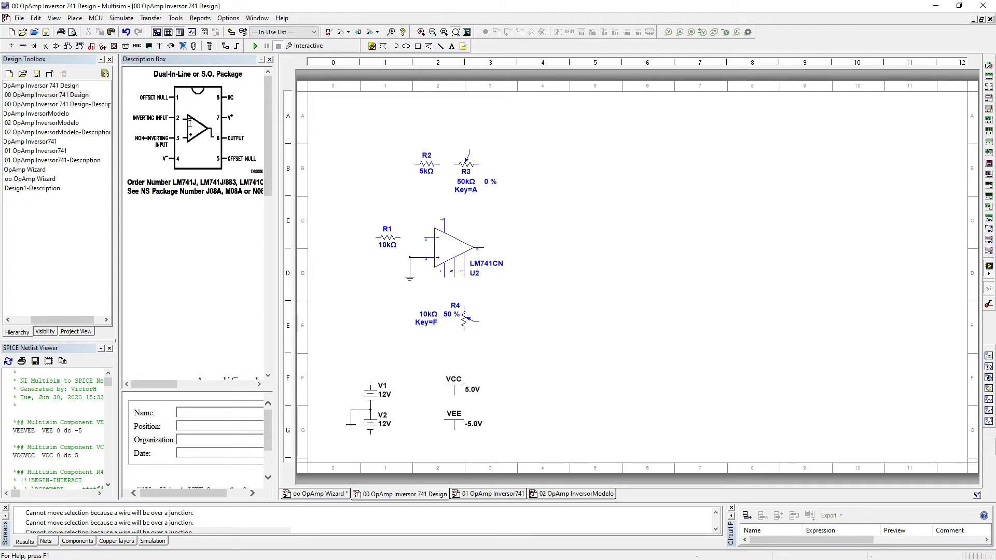
scroll(444, 260, up, 3)
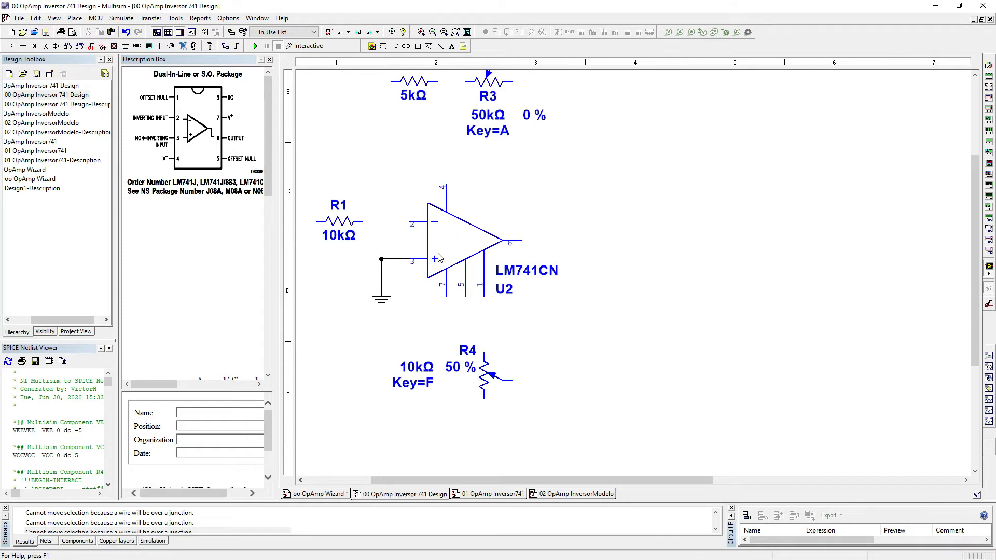
scroll(443, 260, up, 2)
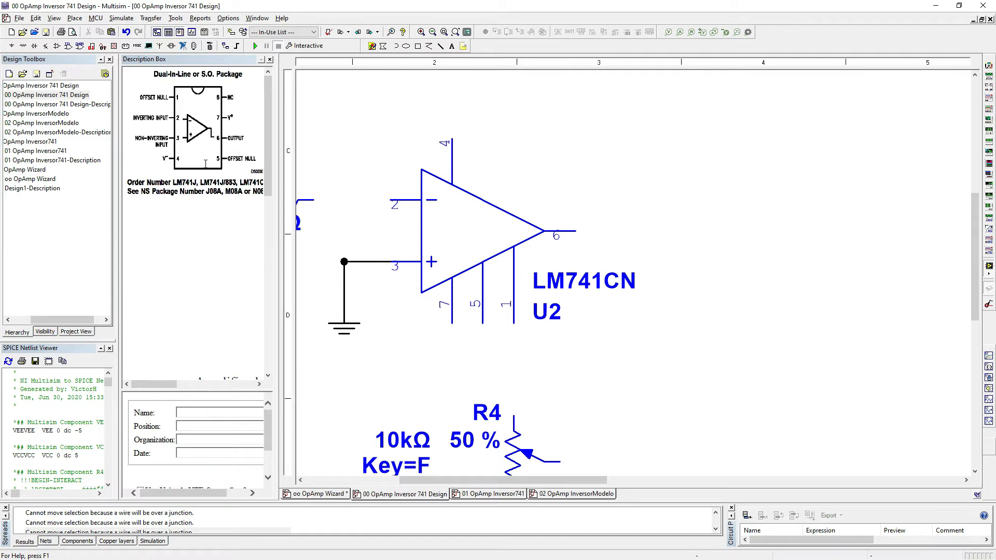
Step: Switch to Adobe Acrobat Reader and review the LM741 datasheet's connection diagrams, ratings, schematic and package dimensions
key(alt+Tab)
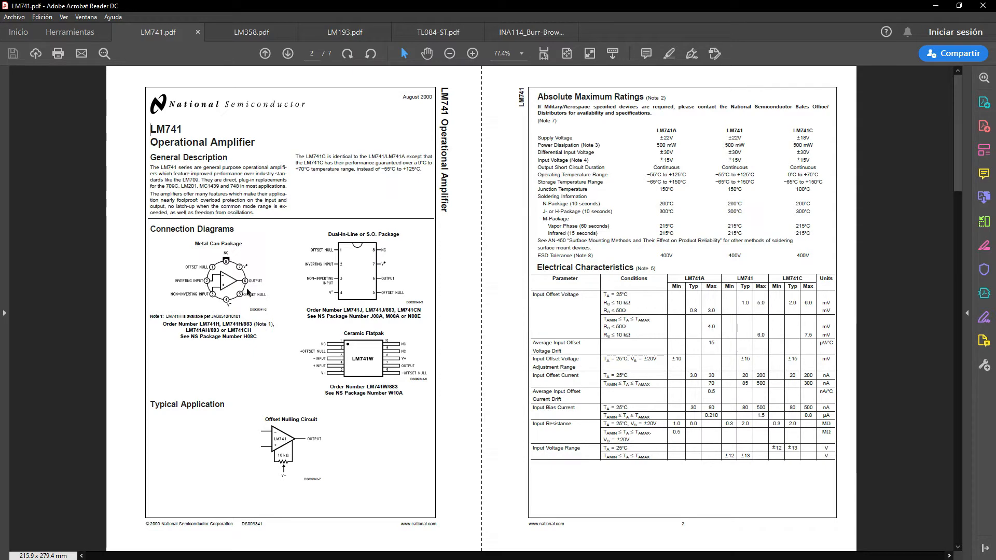
scroll(540, 332, down, 1)
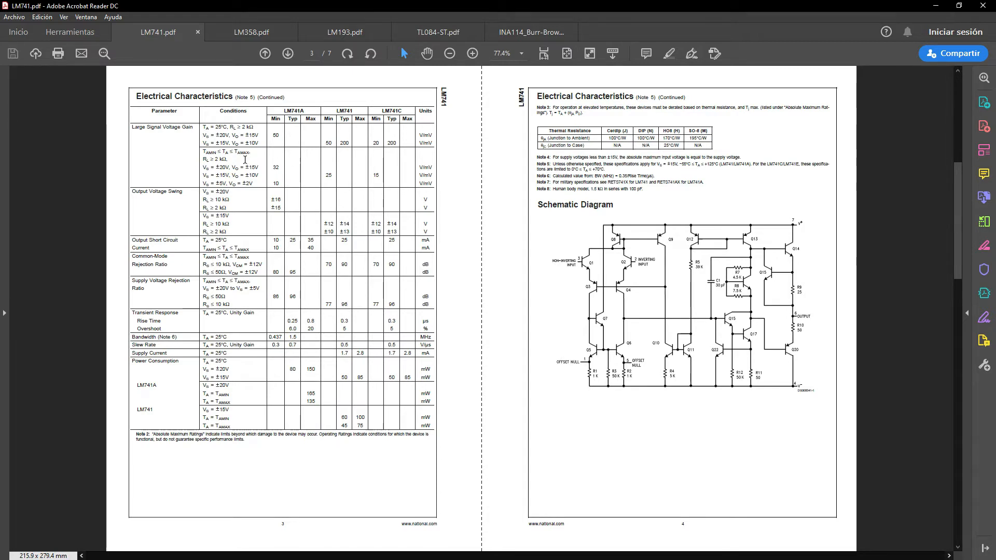
scroll(466, 313, down, 1)
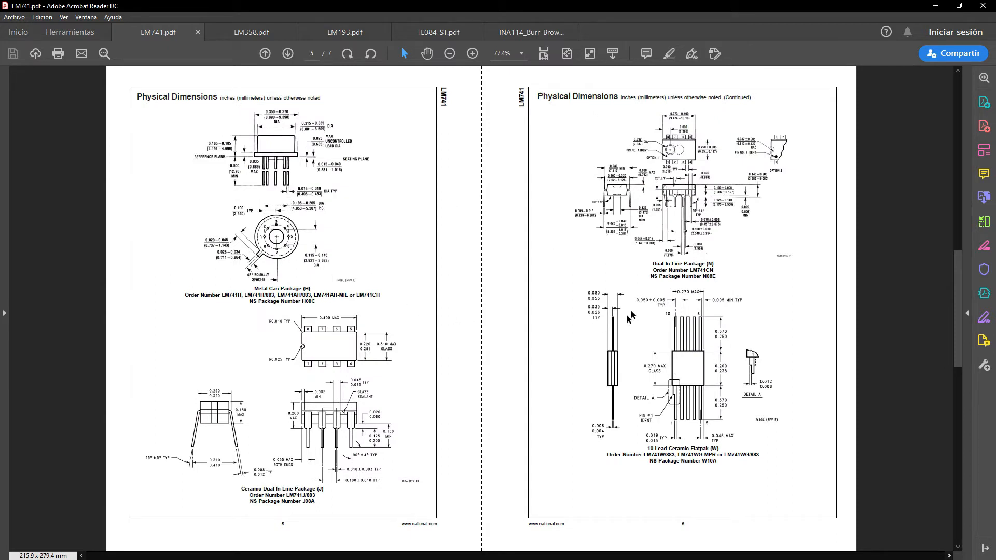
scroll(464, 304, down, 1)
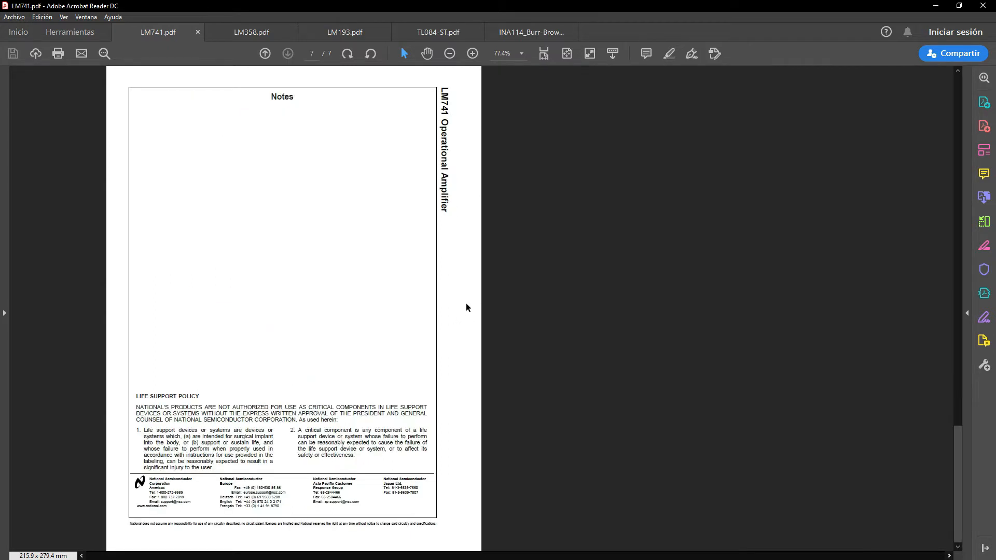
scroll(364, 291, up, 1)
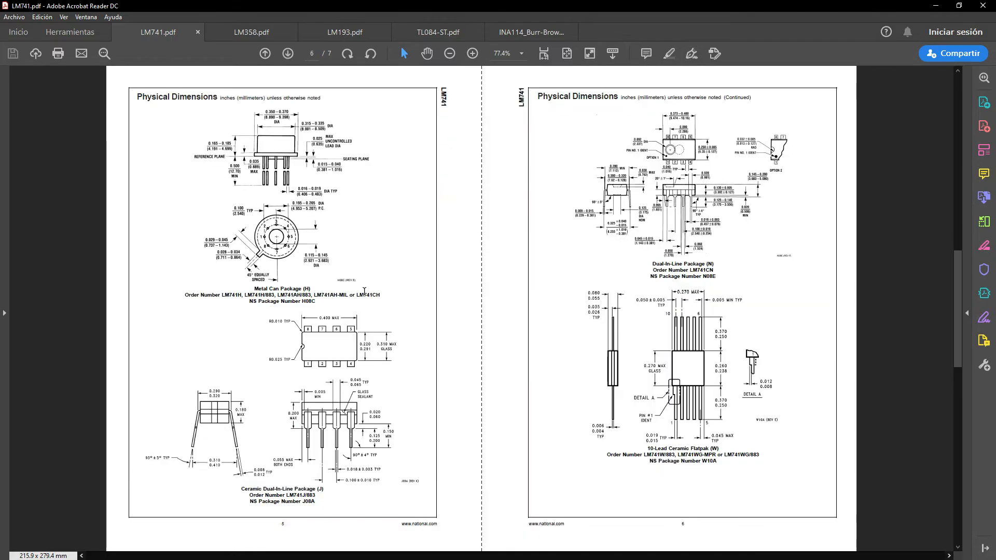
scroll(366, 292, up, 2)
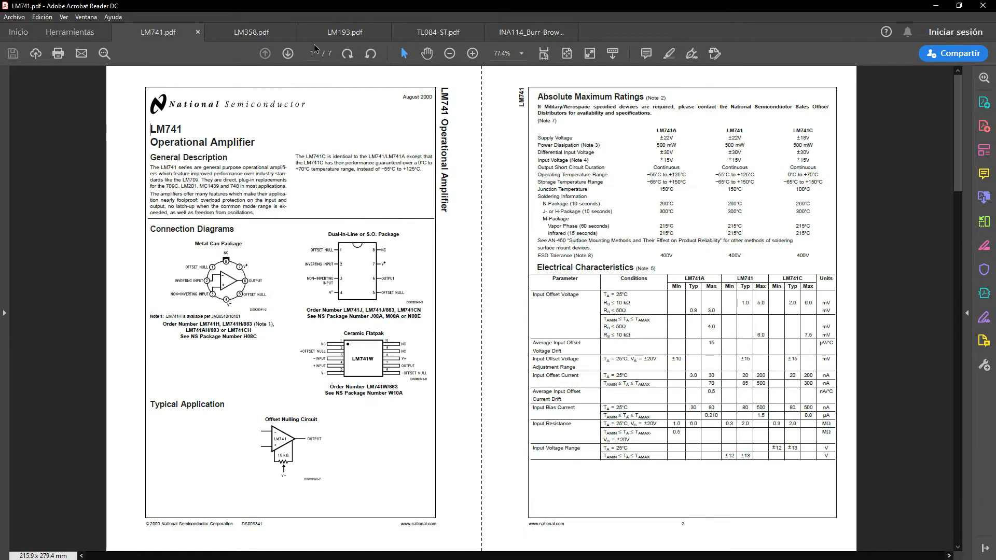
Step: Examine the LM358, LM193 and TL084 datasheets, including the TL084's electrical characteristics and performance curves
click(251, 31)
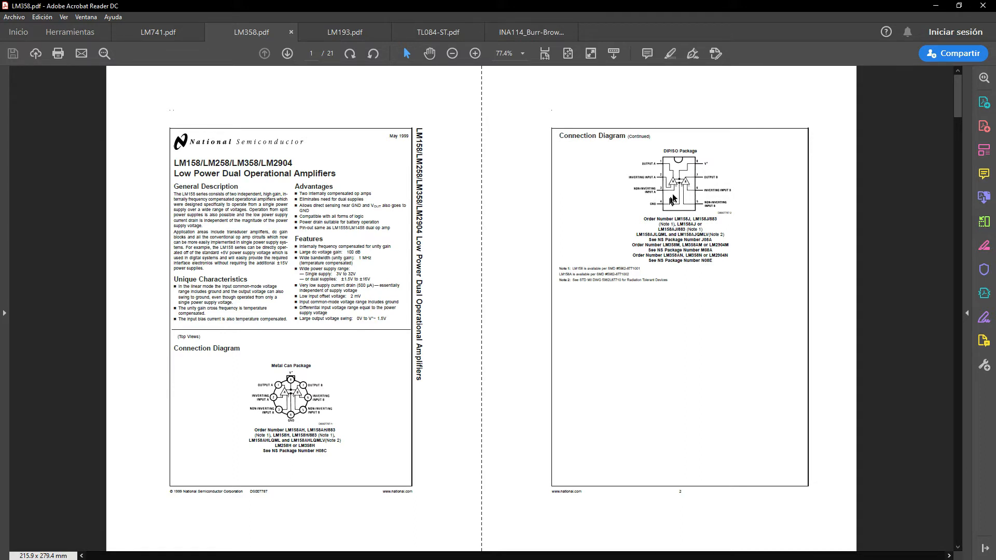
click(353, 33)
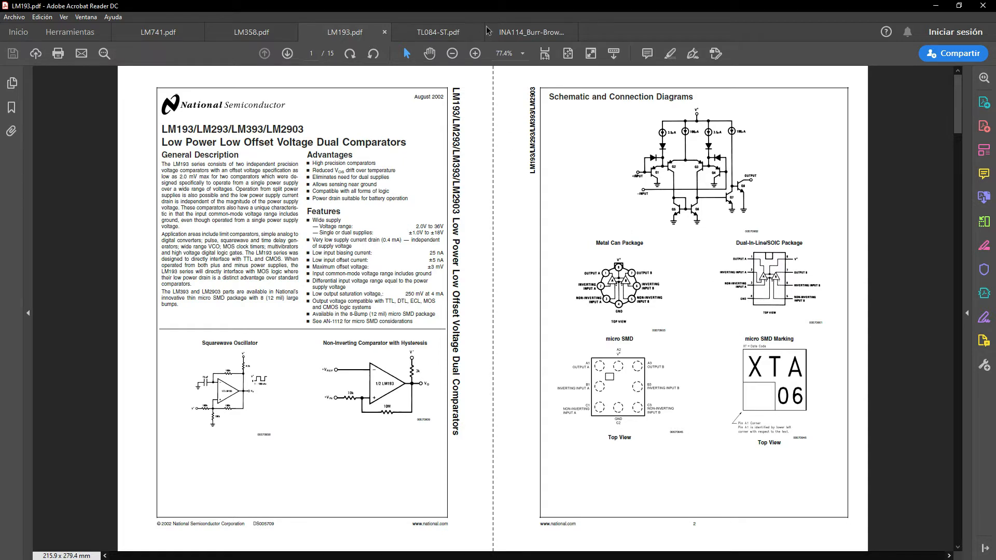
click(447, 34)
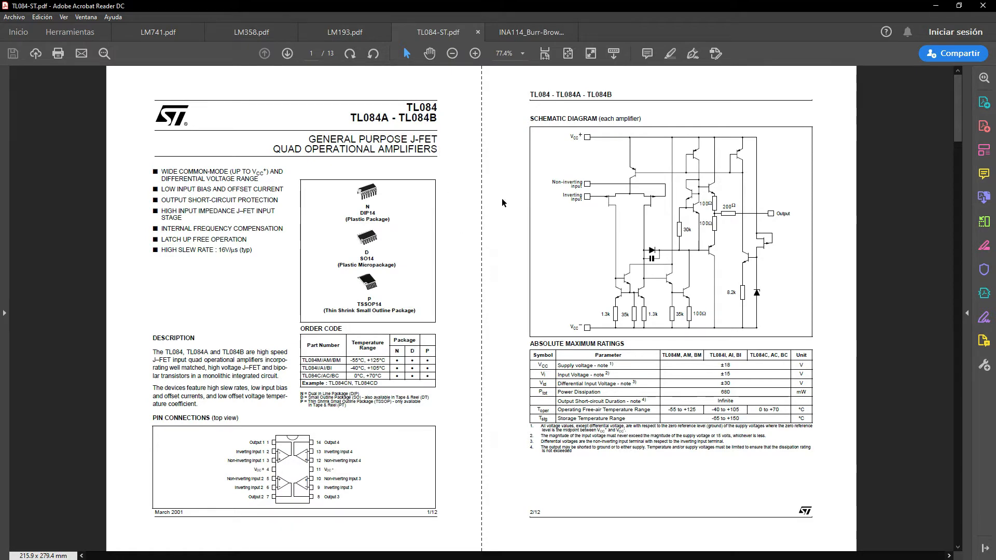
scroll(500, 189, down, 2)
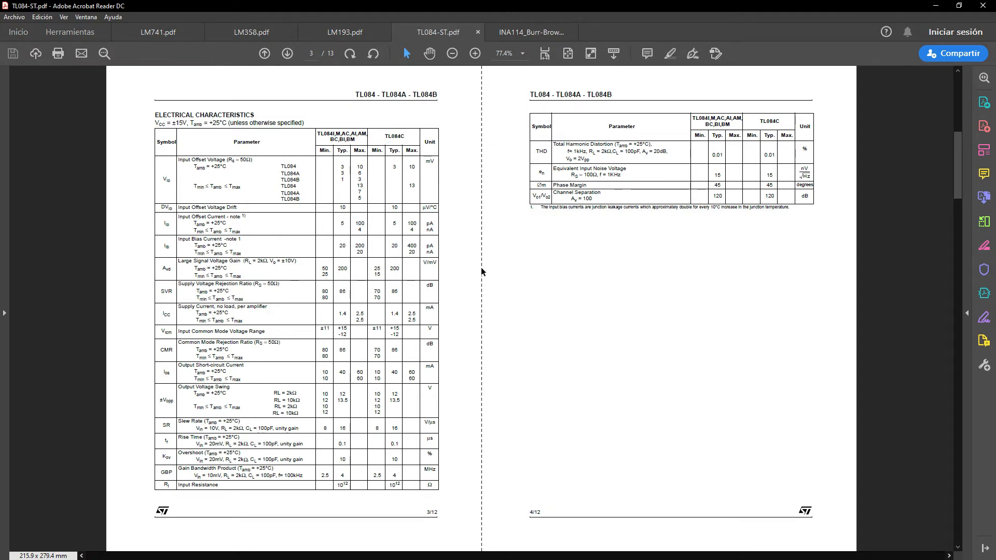
scroll(482, 271, up, 2)
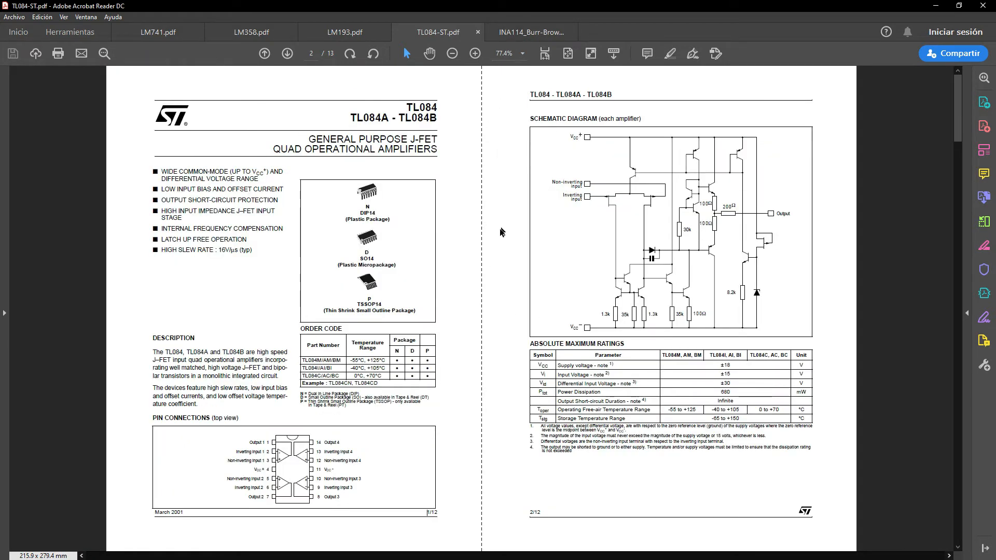
scroll(494, 245, down, 4)
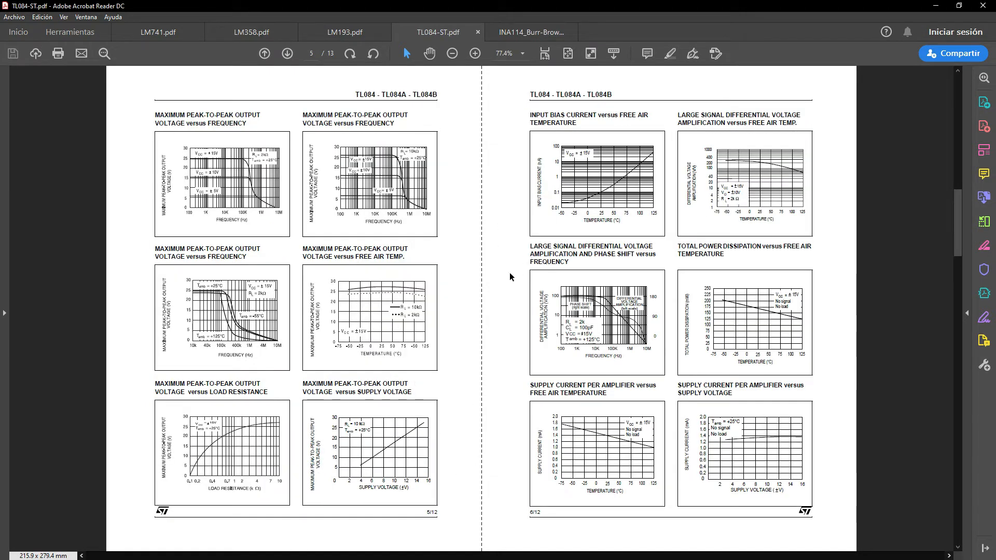
scroll(469, 338, up, 4)
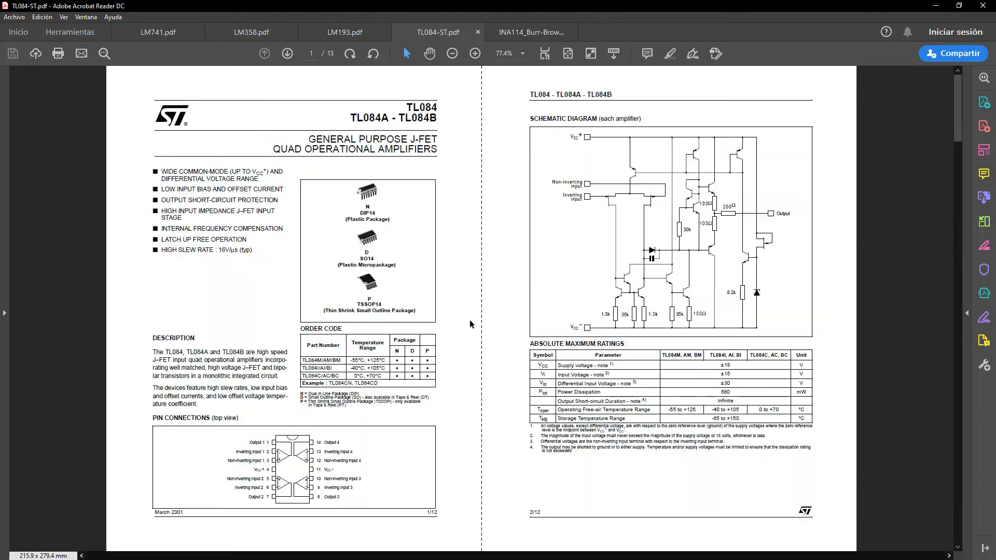
Step: Switch back to Multisim and wire the LM741CN's inverting input, pin 2, to the right end of resistor R1
key(alt+Tab)
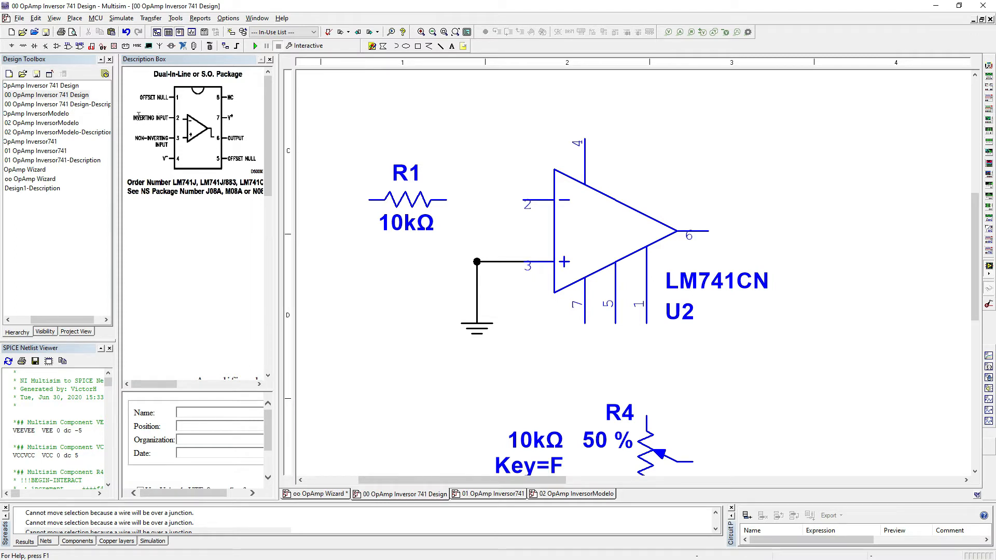
click(522, 200)
click(446, 200)
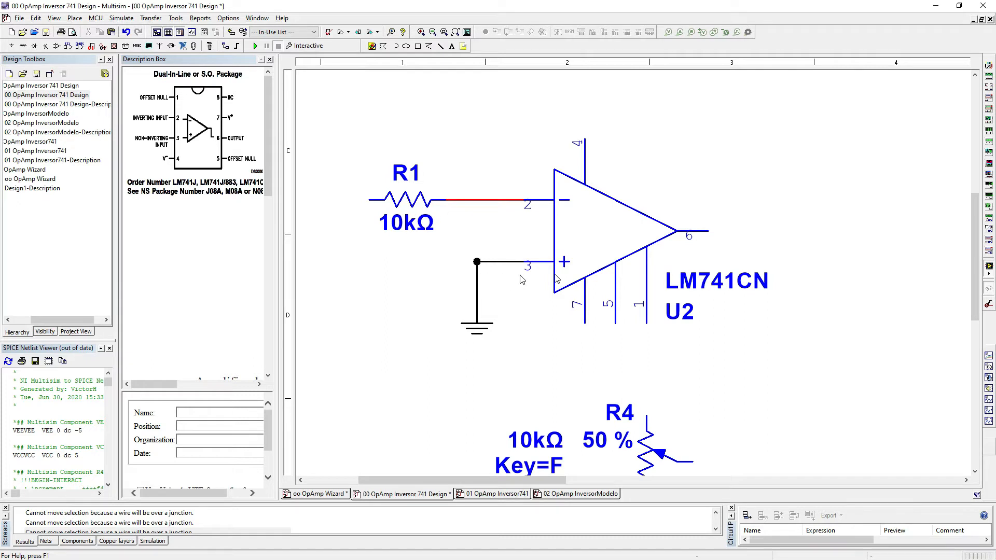
Step: Wire the feedback path from the LM741CN's output pin 6 through potentiometer R3 and resistor R2 to the inverting input wire at pin 2
drag(975, 241, 975, 190)
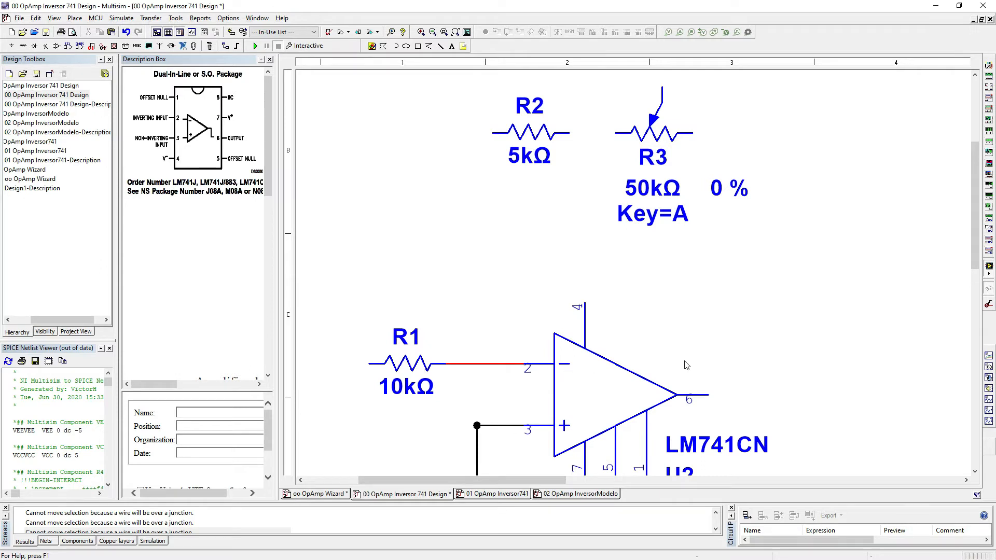
click(711, 394)
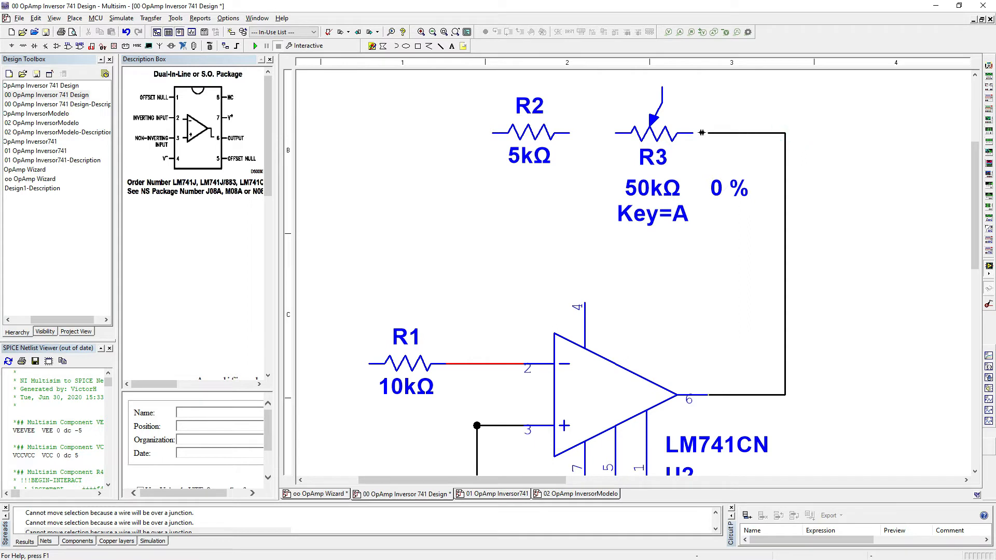
click(693, 133)
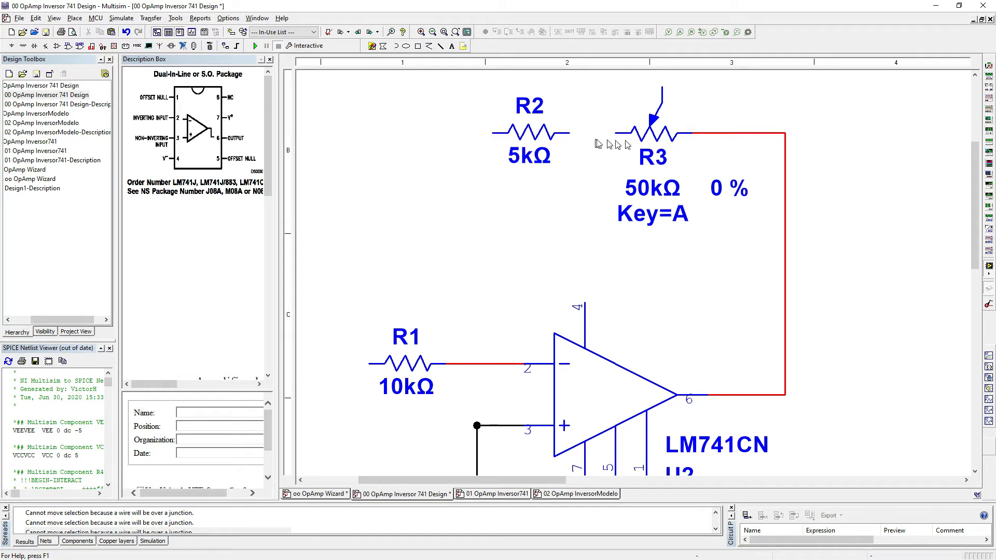
mouse_move(657, 131)
click(570, 134)
click(612, 133)
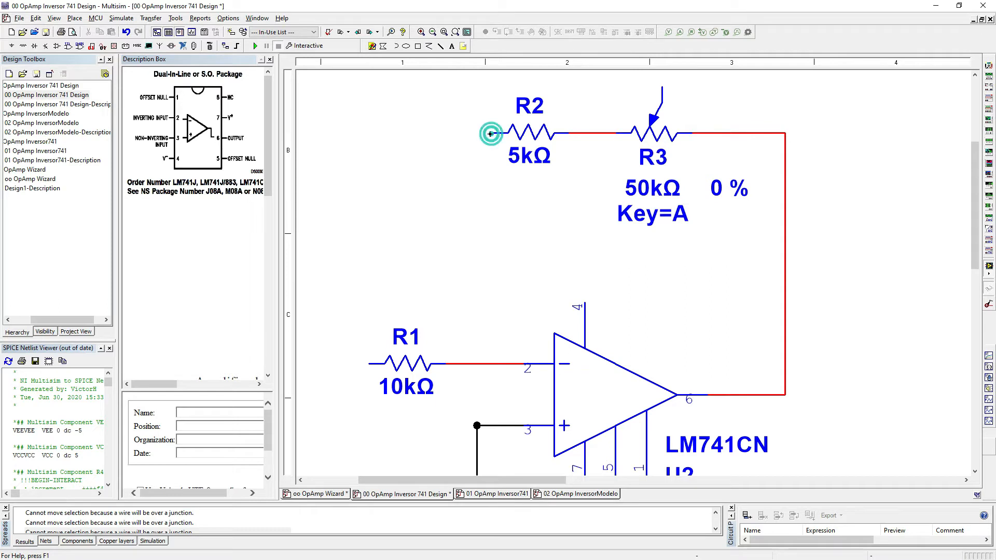
click(492, 134)
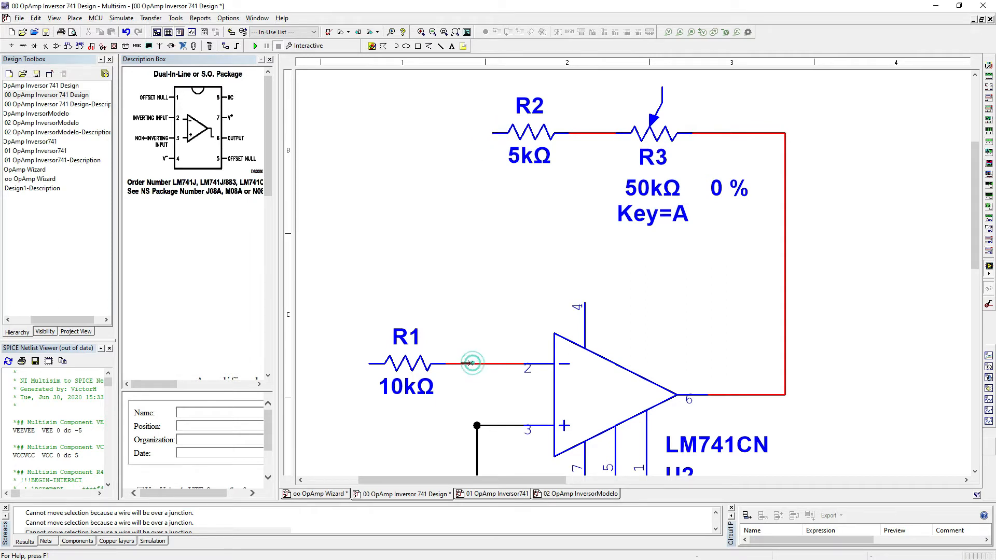
click(477, 364)
Step: Connect potentiometer R3's wiper to the wire between R2 and R3
mouse_move(659, 106)
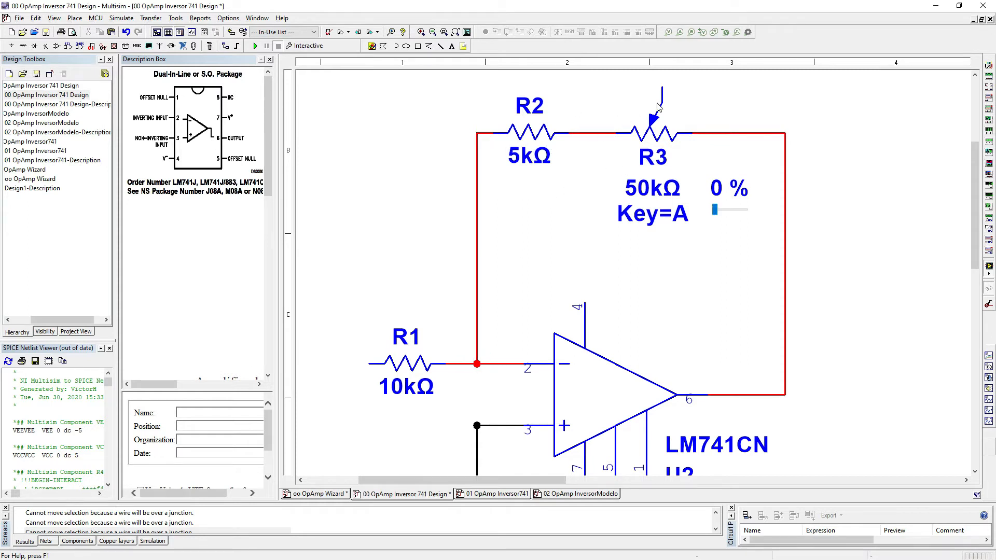
click(663, 86)
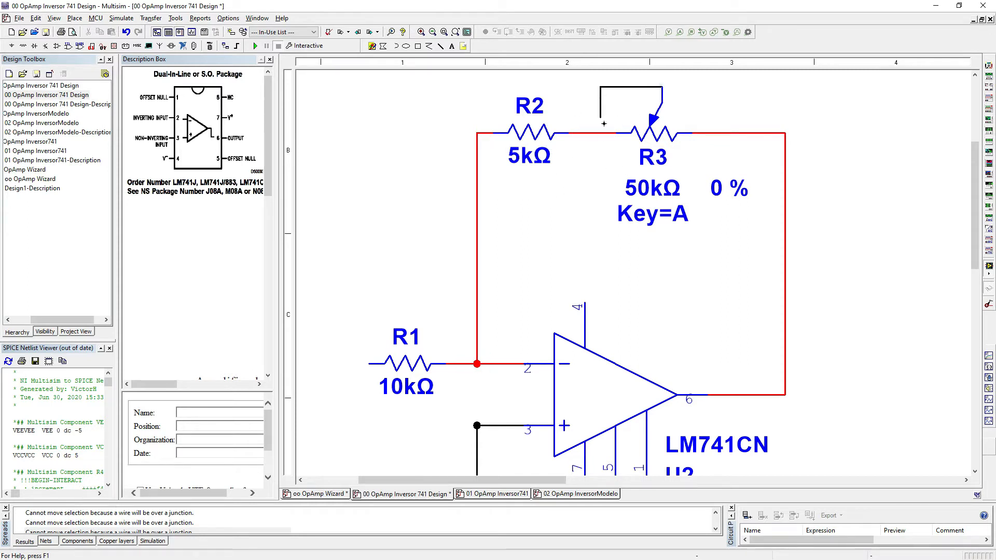
click(596, 133)
mouse_move(635, 122)
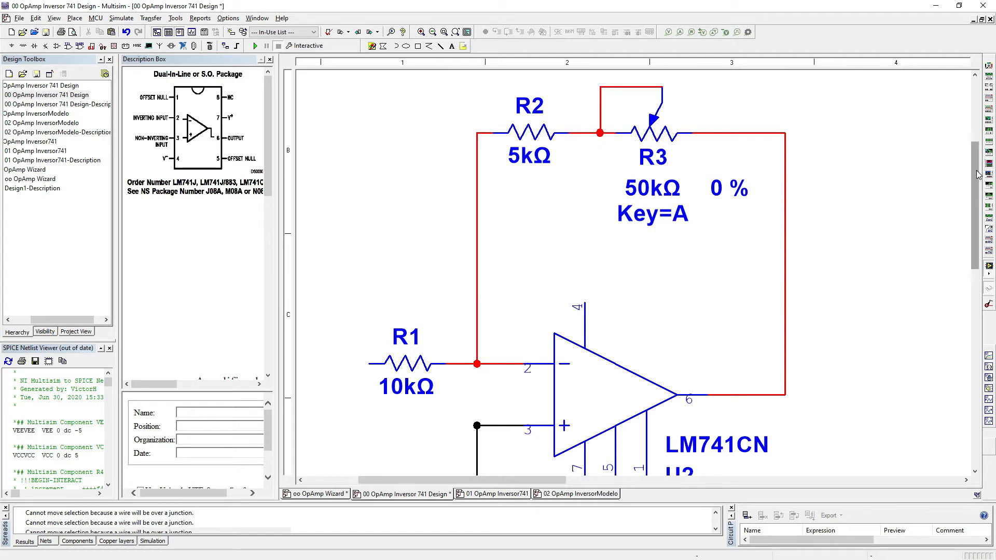
Step: Wire the two ends of potentiometer R4 to the LM741CN's offset null pins 1 and 5
drag(976, 174, 977, 226)
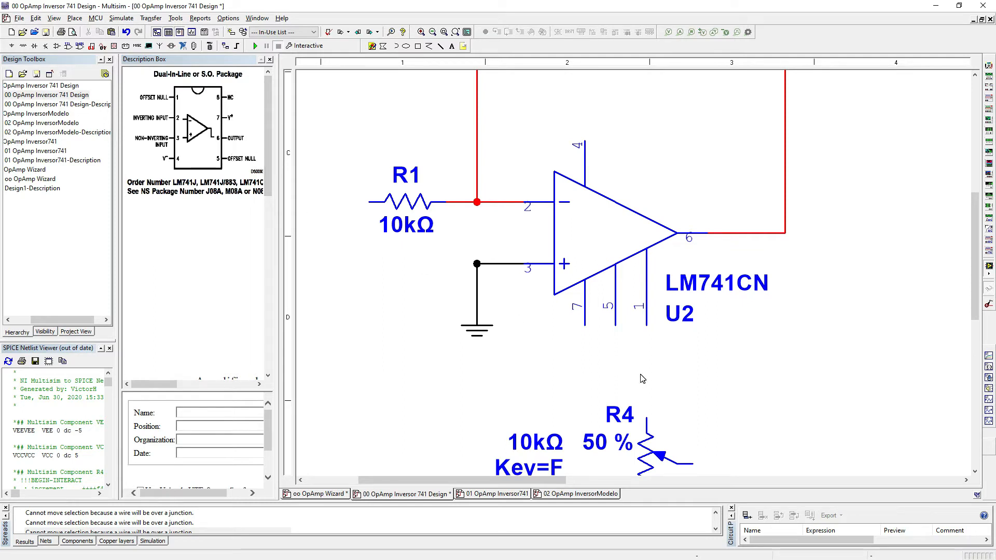
drag(976, 262, 975, 300)
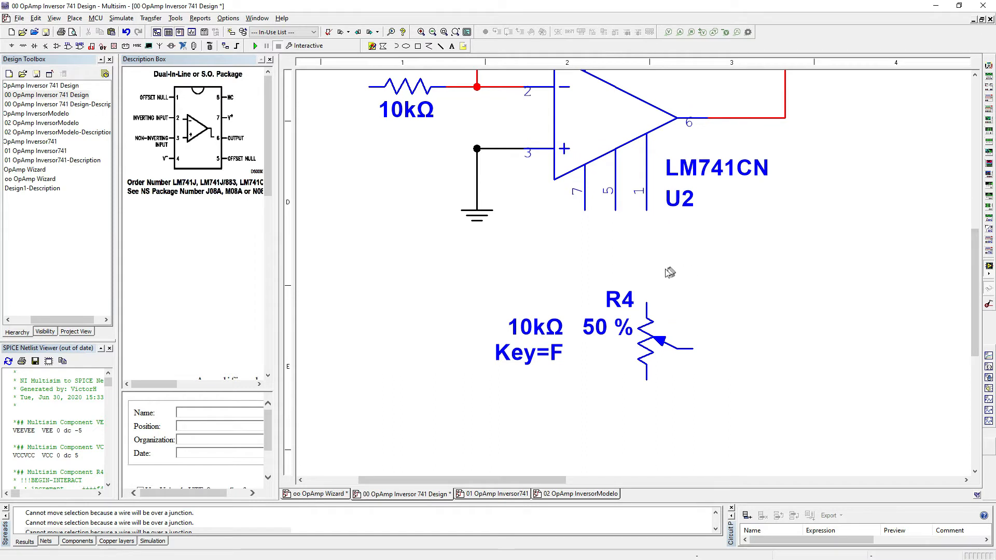
mouse_move(648, 298)
click(647, 301)
click(647, 211)
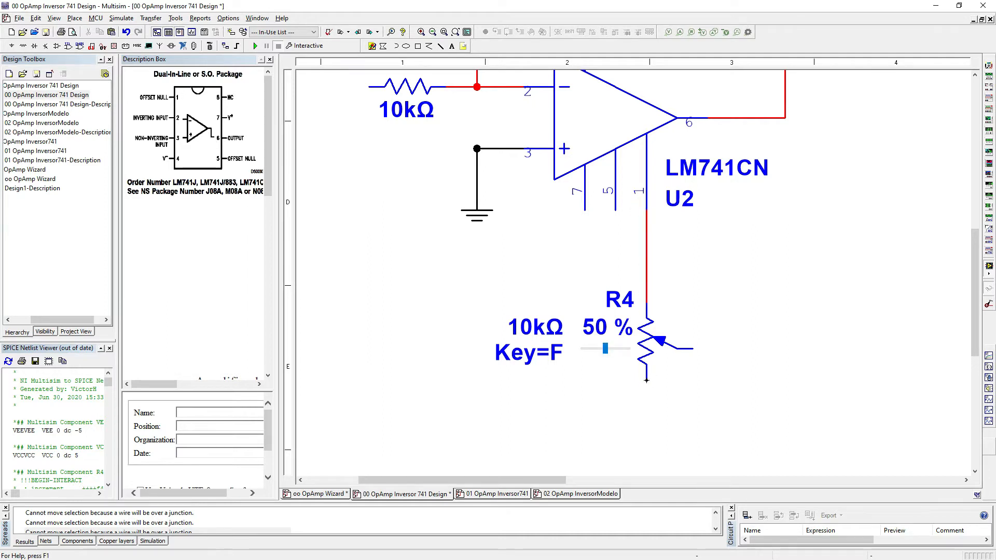
click(647, 380)
click(616, 210)
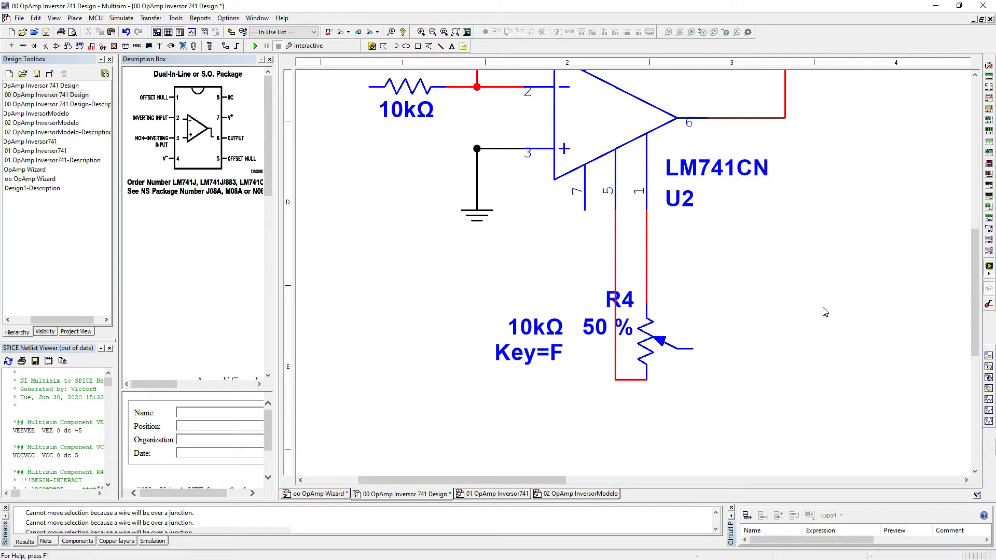
Step: Try wiring the grounded pin 3 node to the common ground of supplies V1 and V2, and remove that wire
scroll(760, 349, down, 2)
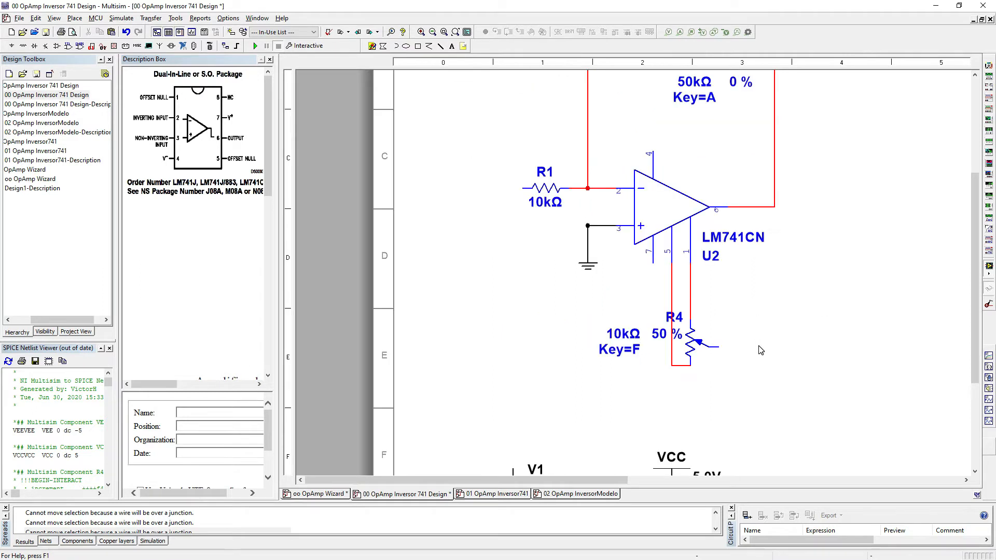
scroll(760, 350, down, 1)
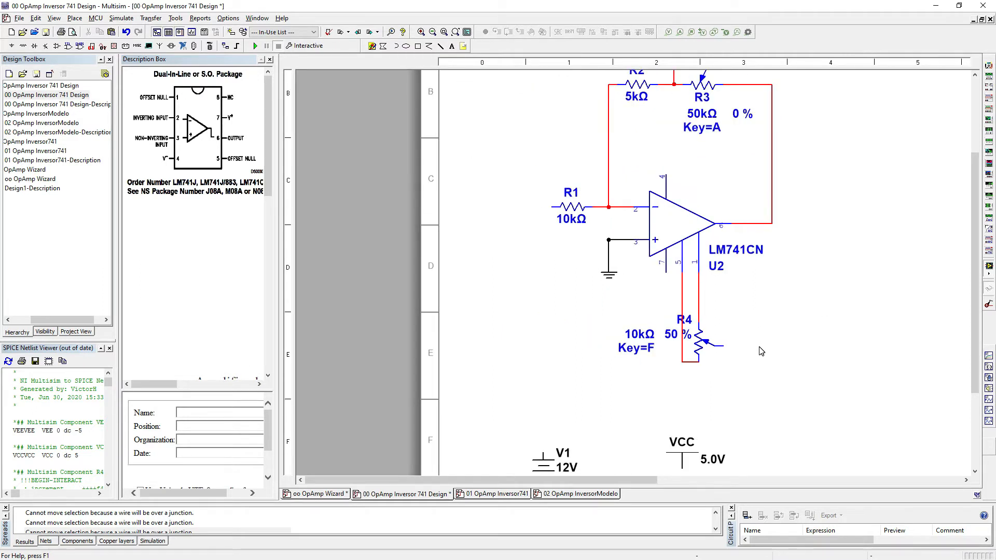
scroll(761, 352, down, 1)
key(F7)
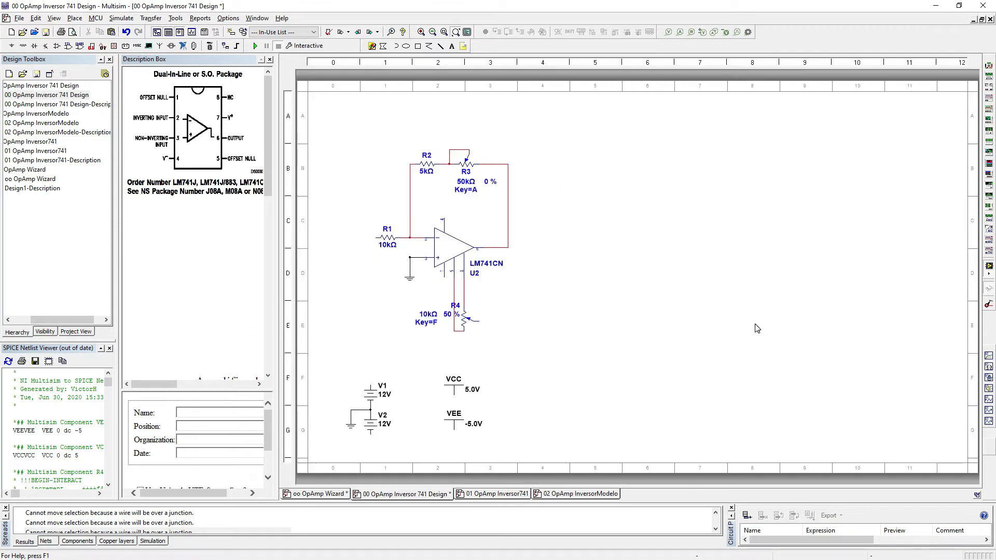
mouse_move(446, 312)
click(351, 425)
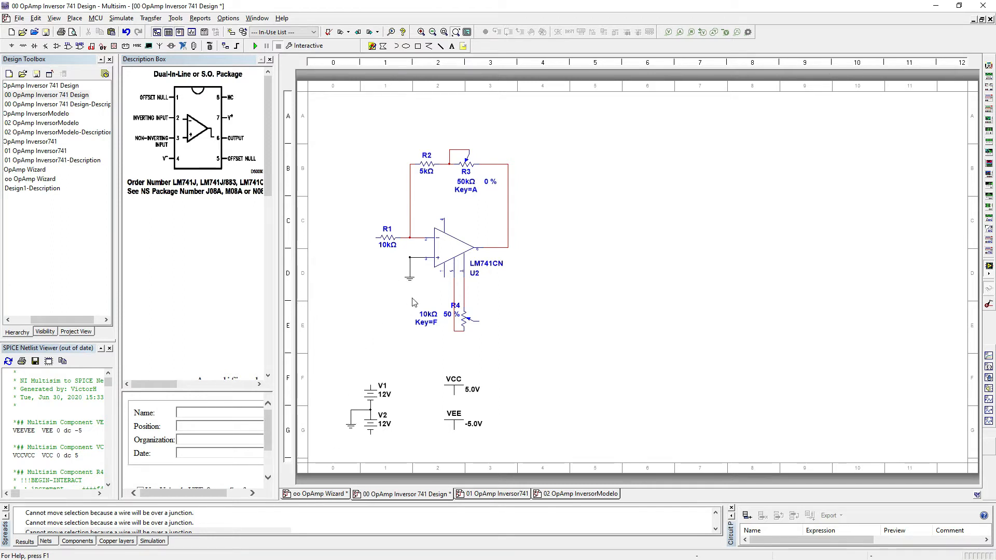
click(409, 258)
click(351, 410)
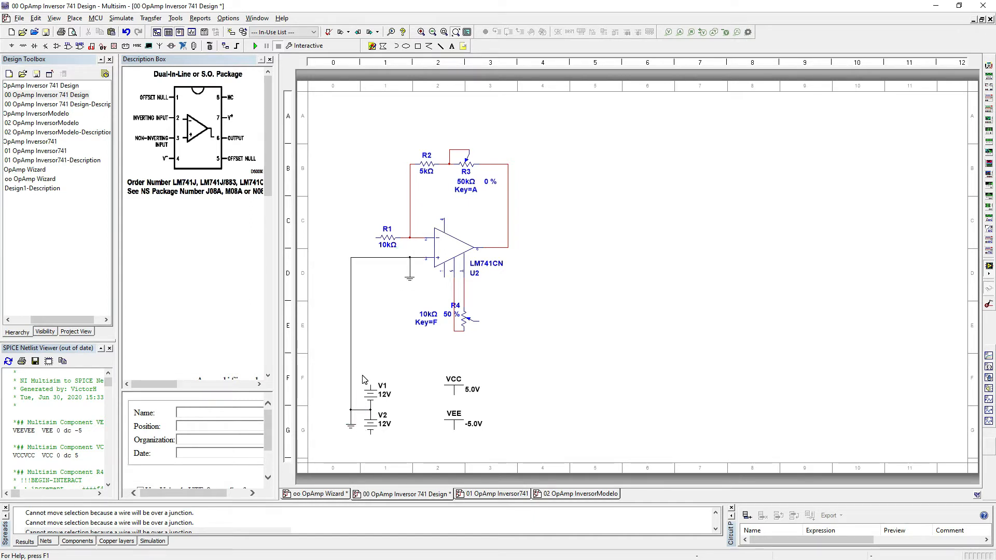
click(351, 327)
key(ctrl+x)
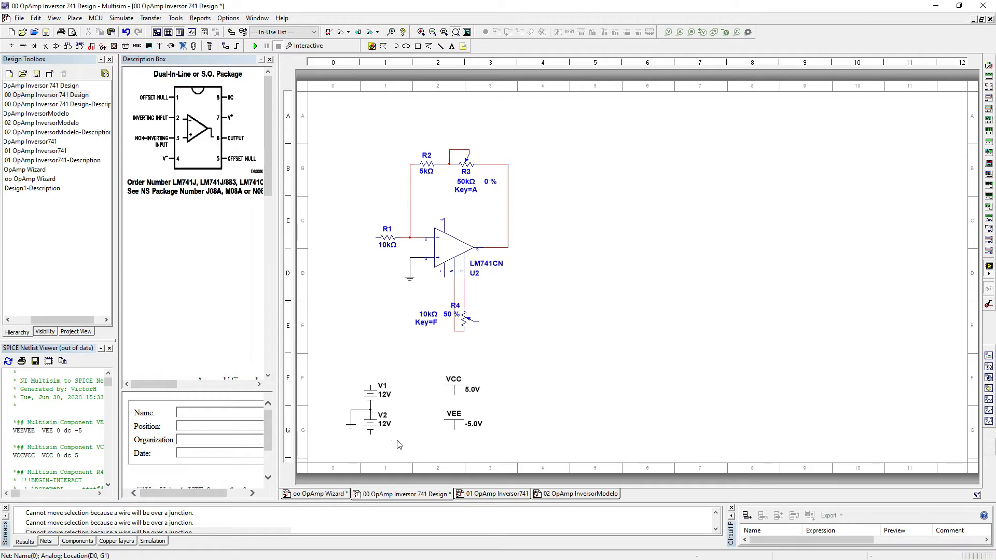
Step: Move the V1 and V2 supplies with their ground beside potentiometer R4, level with its wiper
drag(408, 450, 338, 376)
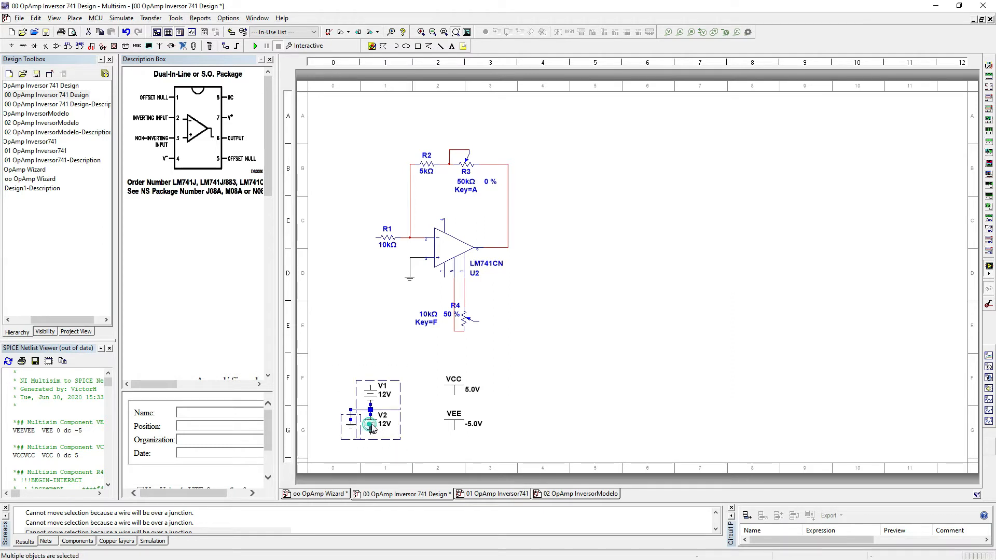
drag(379, 421, 520, 340)
click(559, 368)
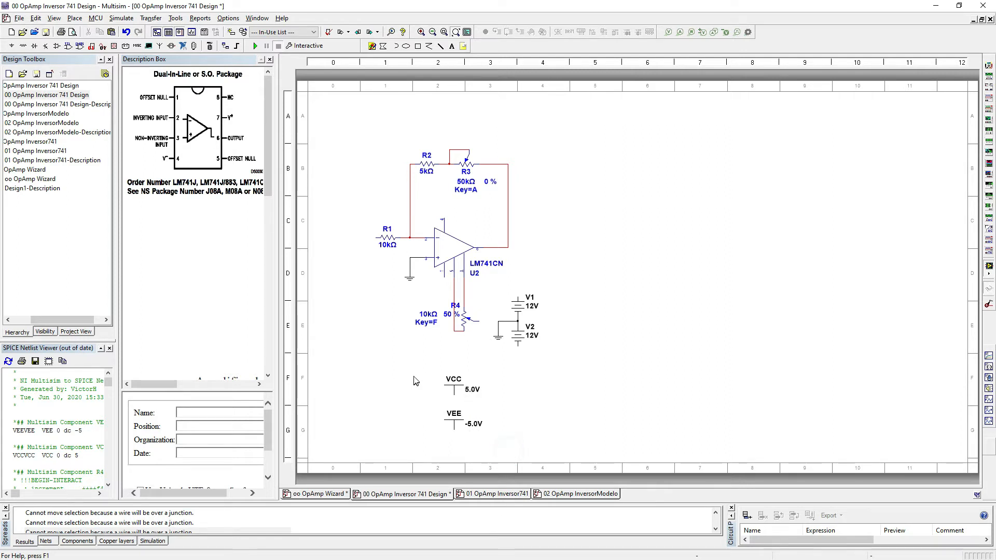
Step: Delete the VCC and VEE supply symbols from the schematic
drag(509, 453, 414, 370)
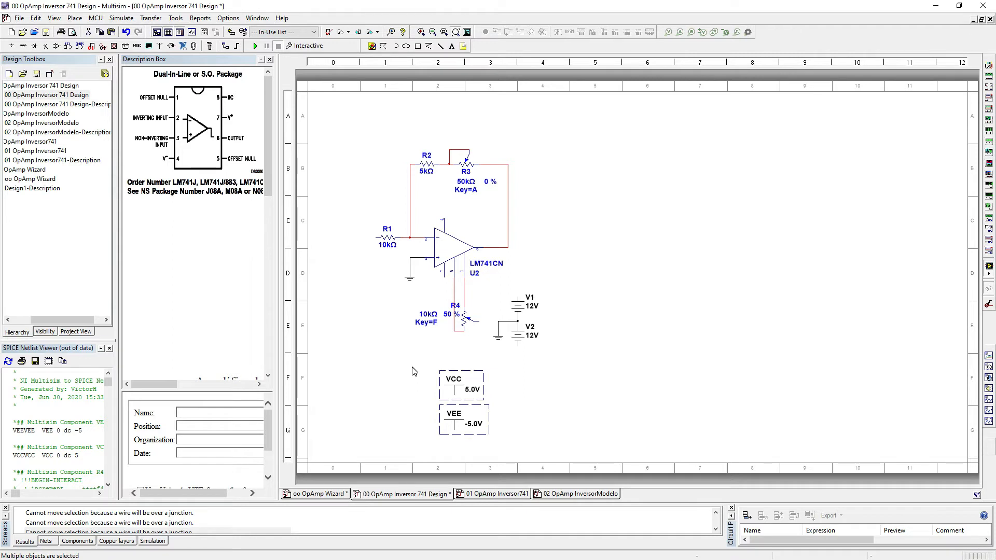
key(Delete)
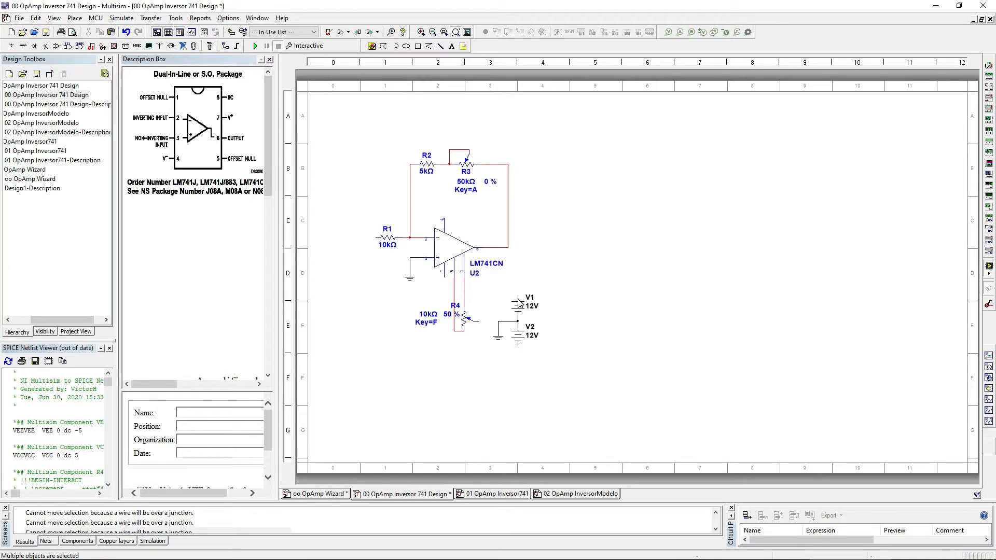
click(539, 272)
Step: Power the LM741CN by wiring V1's positive terminal to pin 7 and V2's negative terminal to pin 4
click(517, 296)
click(444, 282)
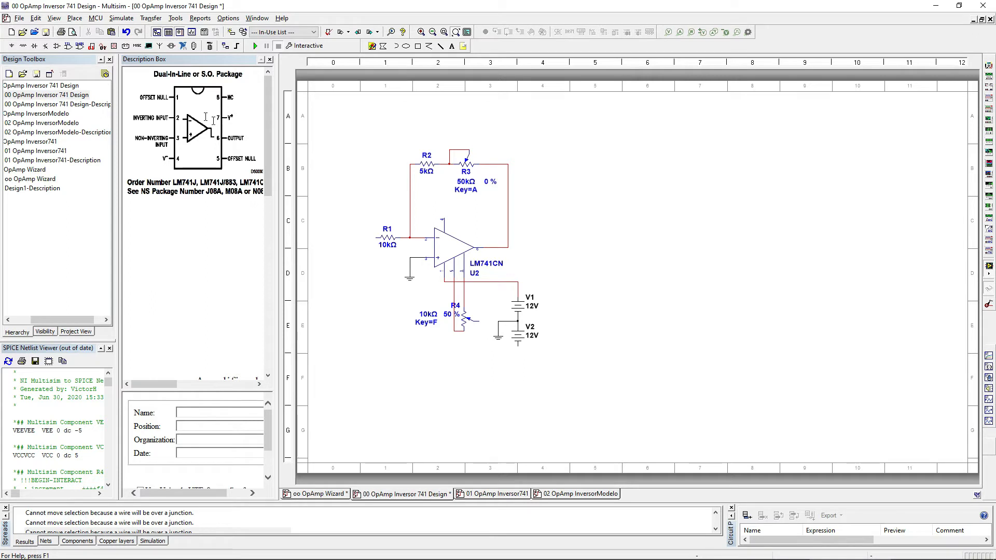
click(518, 344)
click(542, 257)
click(443, 218)
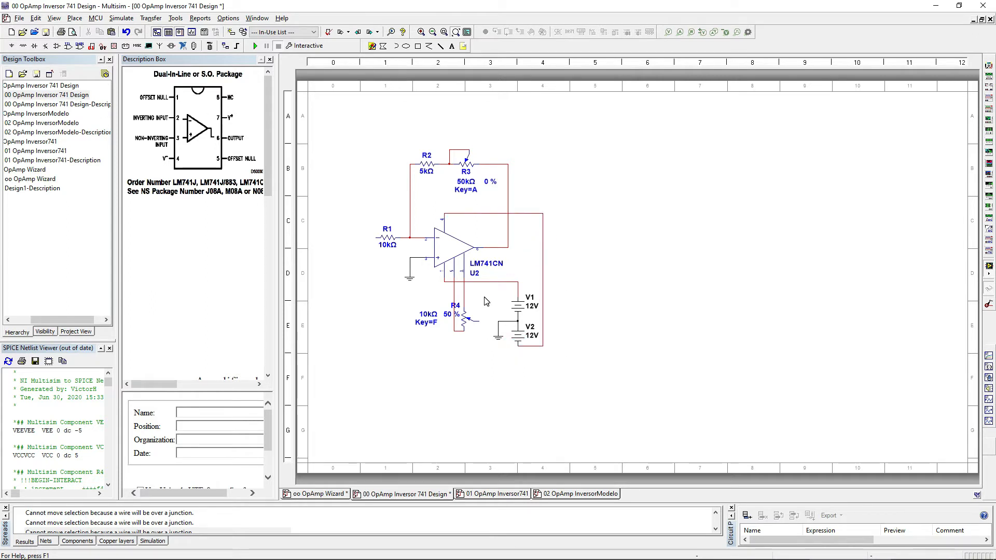
Step: Connect potentiometer R4's wiper to the ground wire between V1 and V2
mouse_move(459, 318)
drag(480, 321, 497, 322)
mouse_move(473, 315)
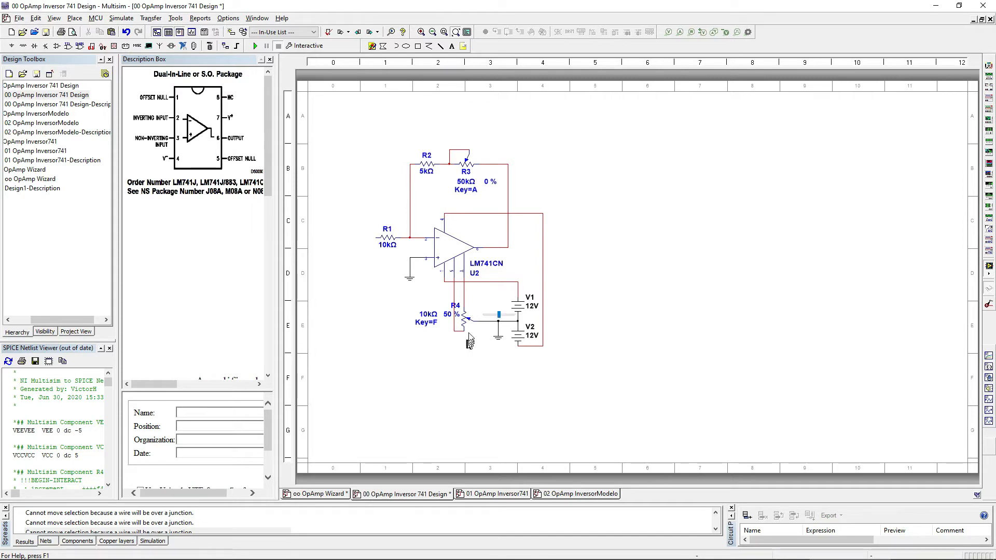
drag(449, 316, 451, 317)
mouse_move(463, 302)
Step: View the oo OpAmp Wizard sheet's description, return to the 00 OpAmp Inversor 741 Design and open its Description Box Editor
click(332, 495)
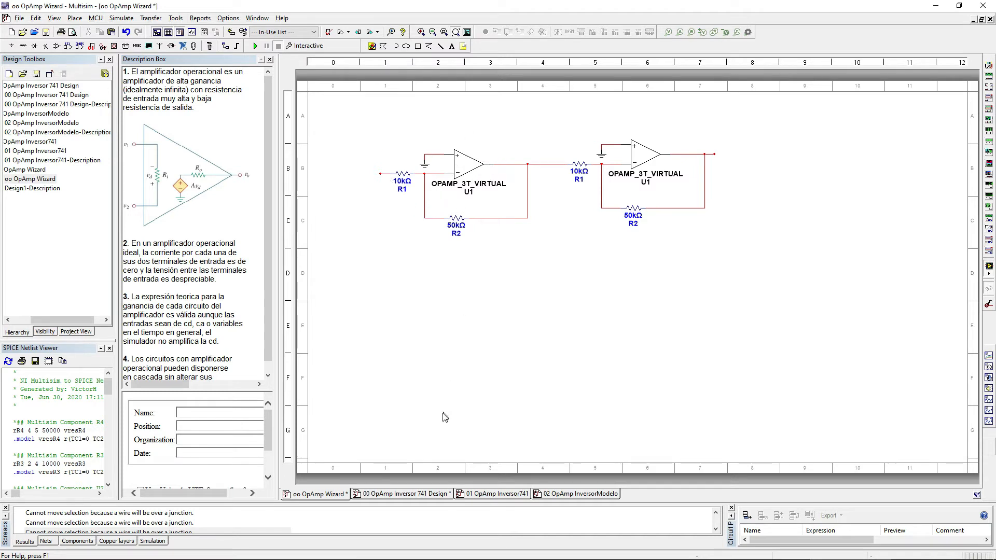
click(398, 494)
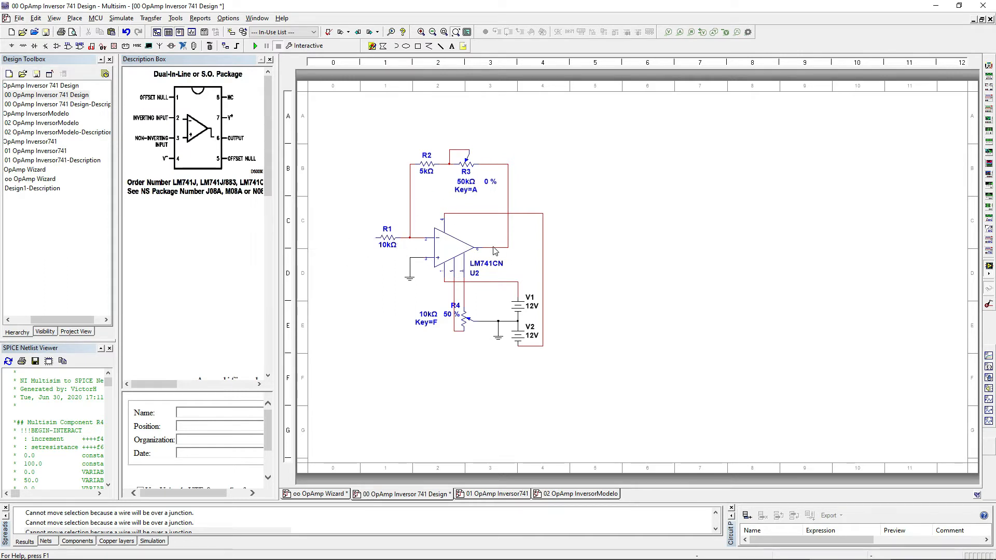
click(176, 18)
click(231, 224)
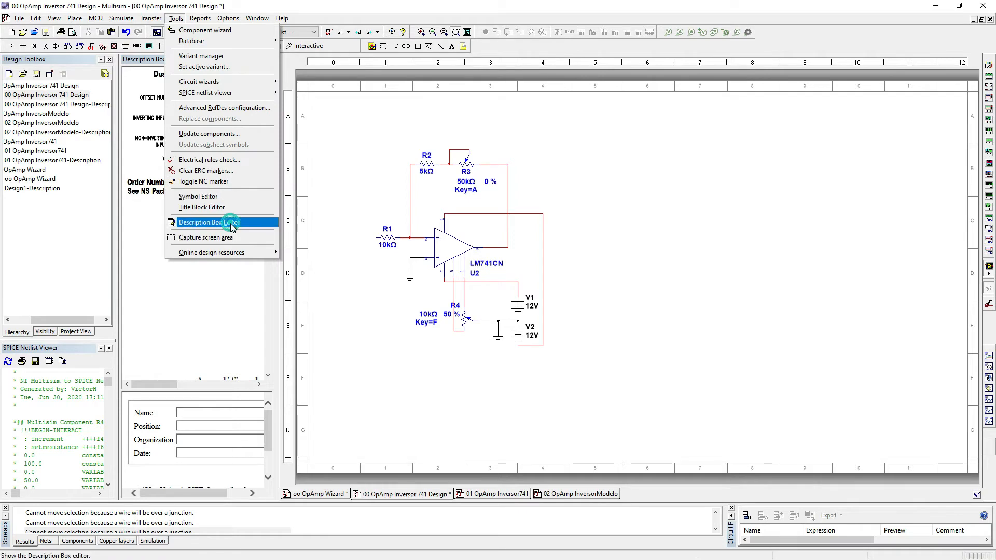
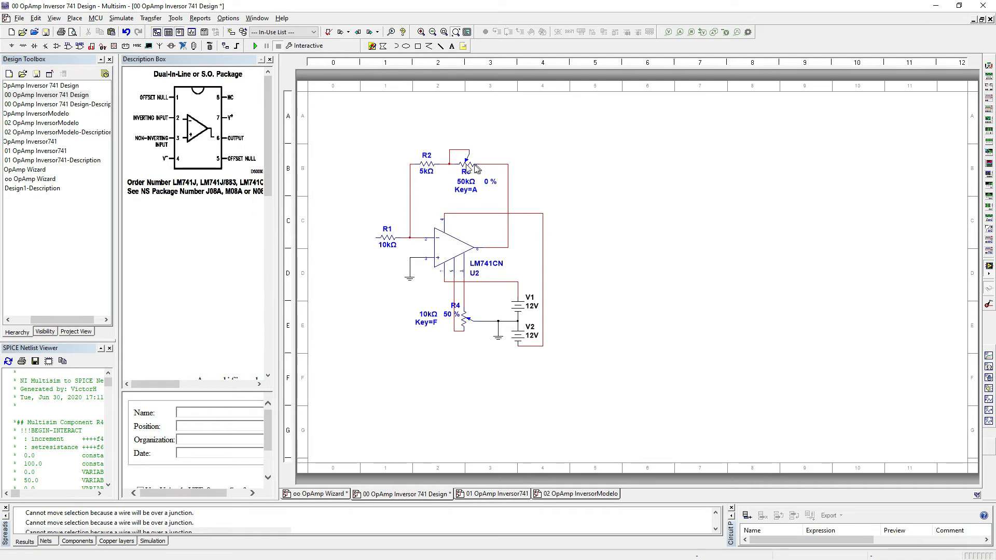
Step: Switch to the 01 OpAmp Inversor741 design and start its interactive simulation
mouse_move(483, 165)
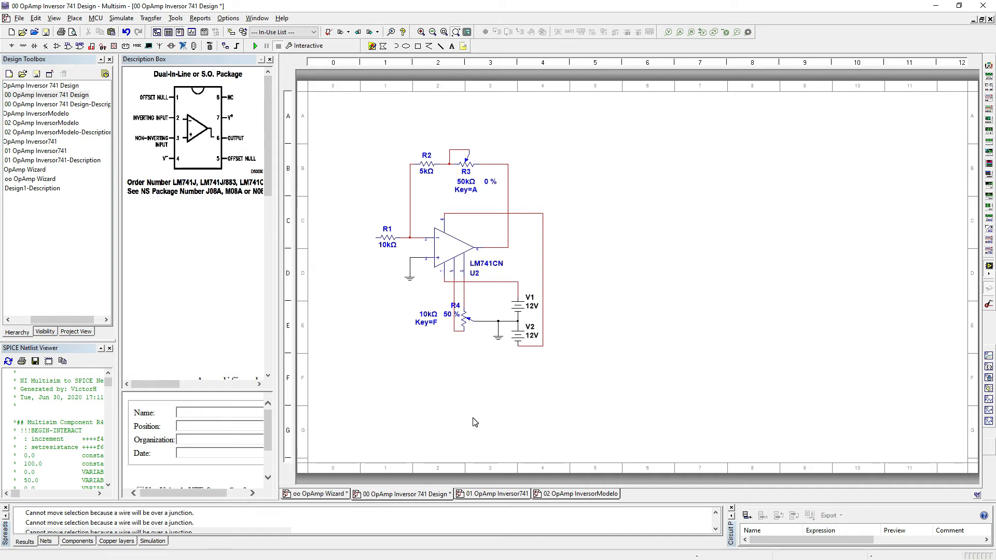
click(502, 494)
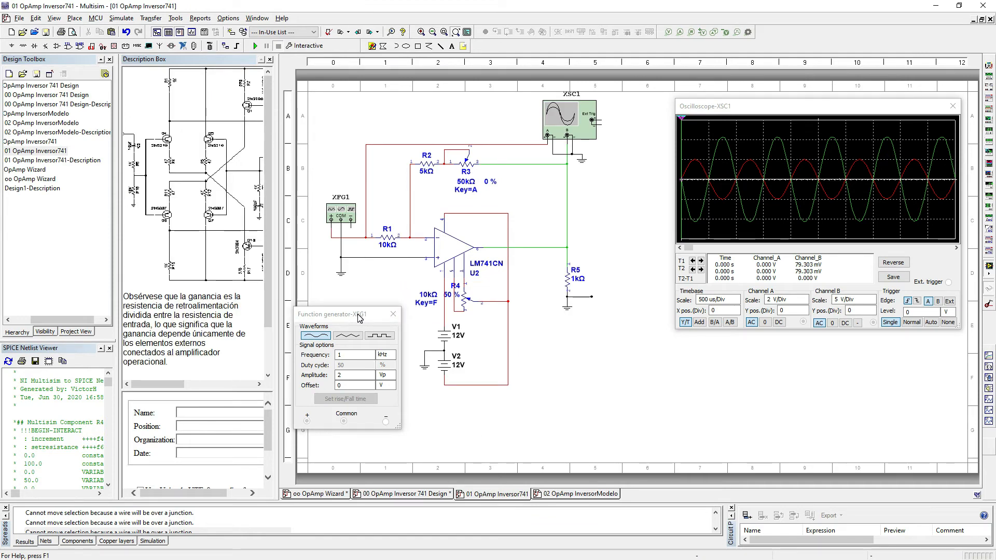
drag(359, 317, 355, 329)
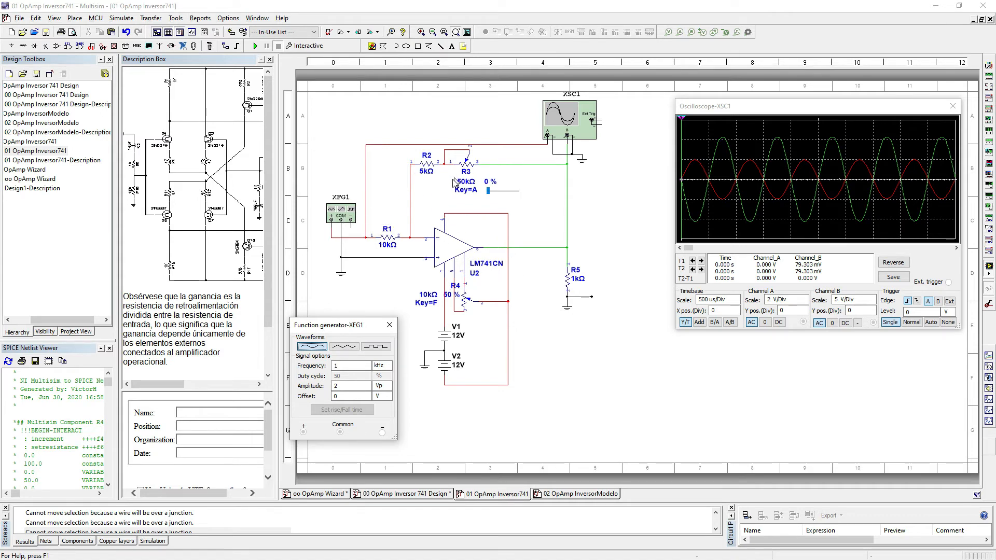
click(581, 133)
click(605, 190)
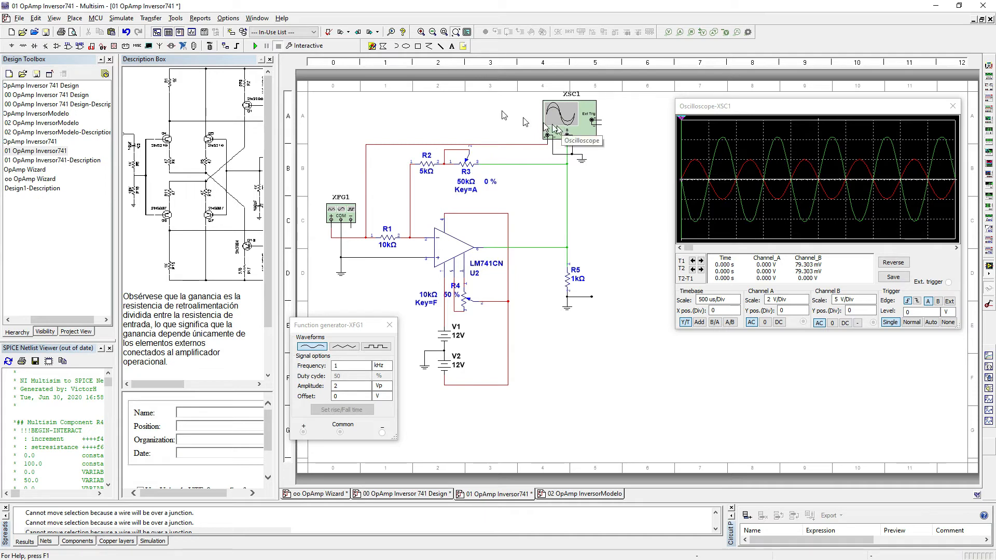
click(255, 46)
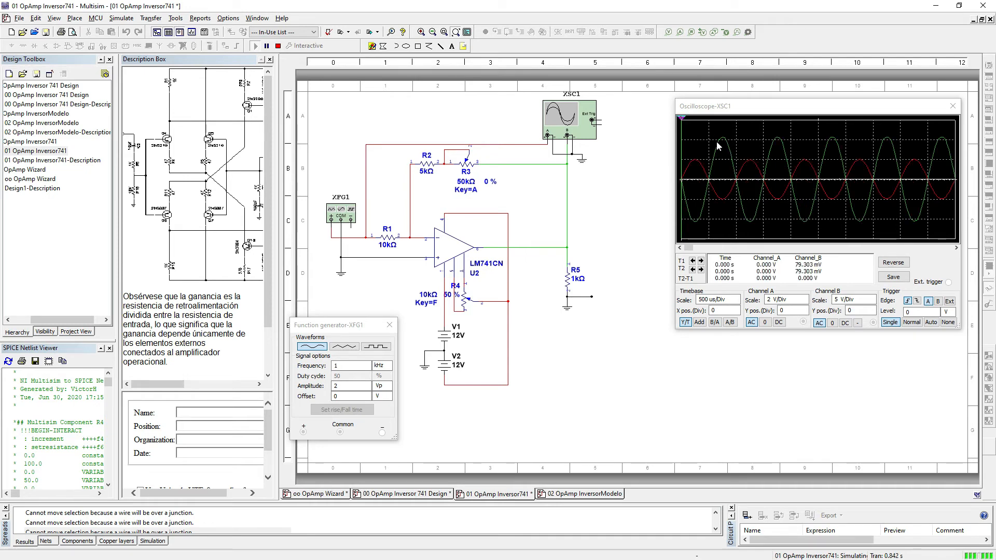
Step: Set feedback potentiometer R3 to 85 % and the oscilloscope's Channel B scale to 2 V/Div
mouse_move(499, 197)
drag(488, 192, 513, 195)
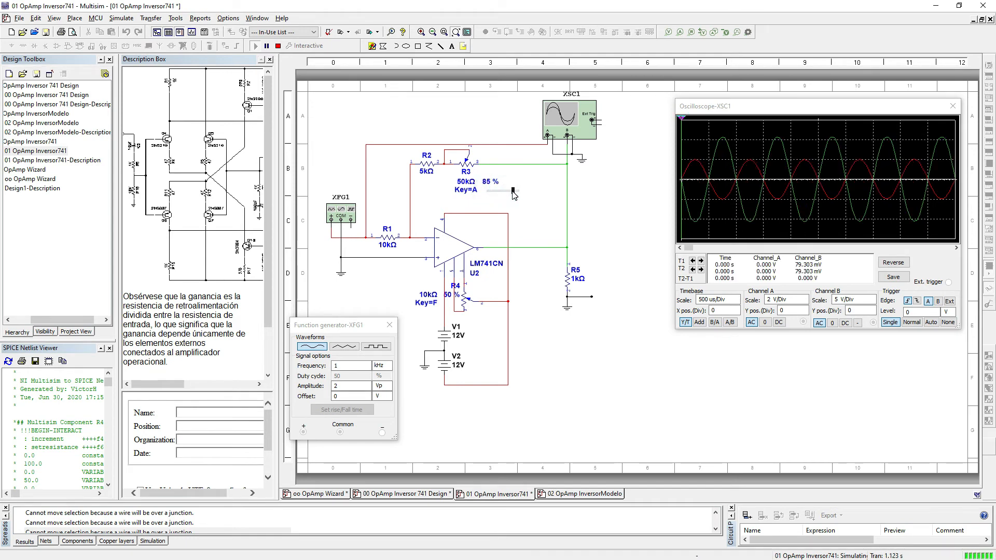
drag(513, 195, 511, 193)
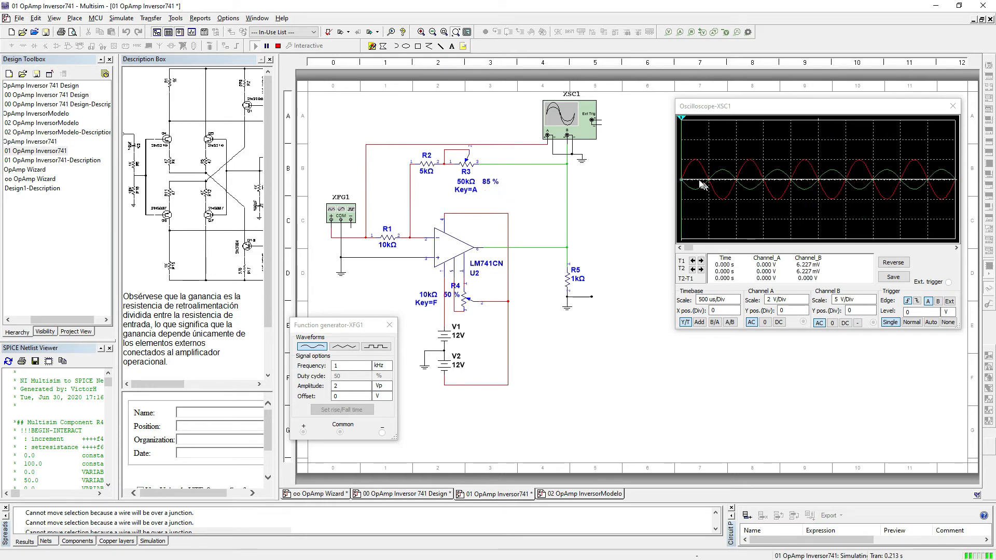
click(869, 302)
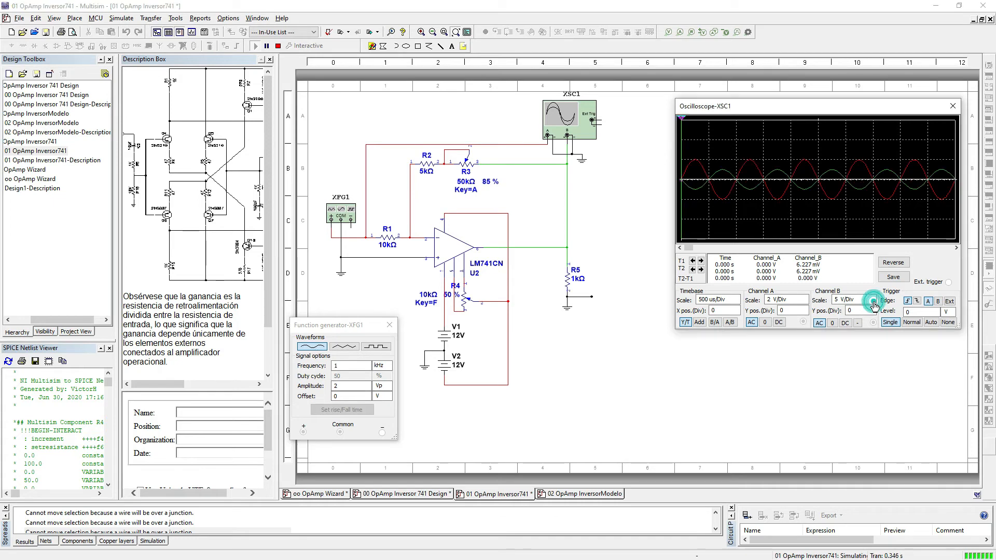
click(872, 303)
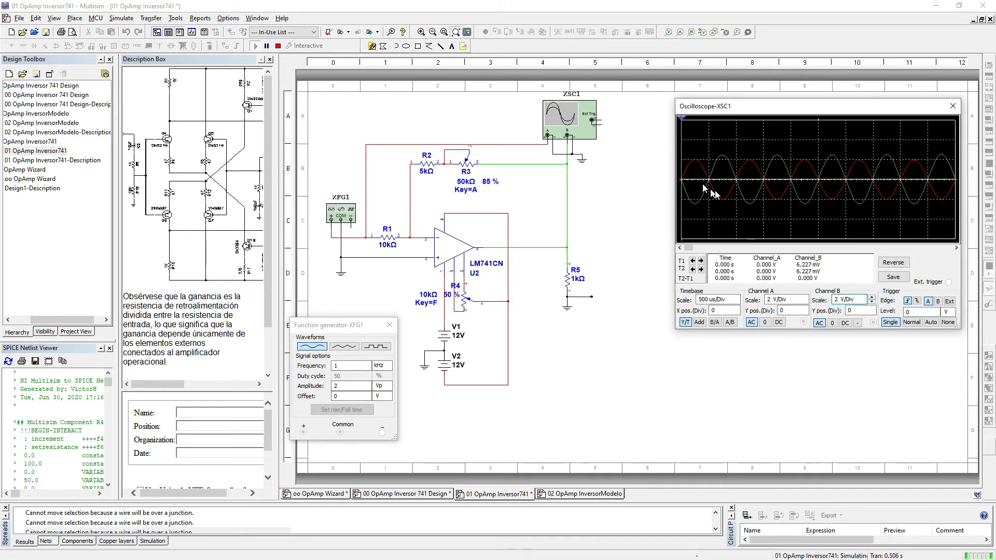
Step: Raise feedback potentiometer R3 to 100 % and restart the simulation
click(514, 193)
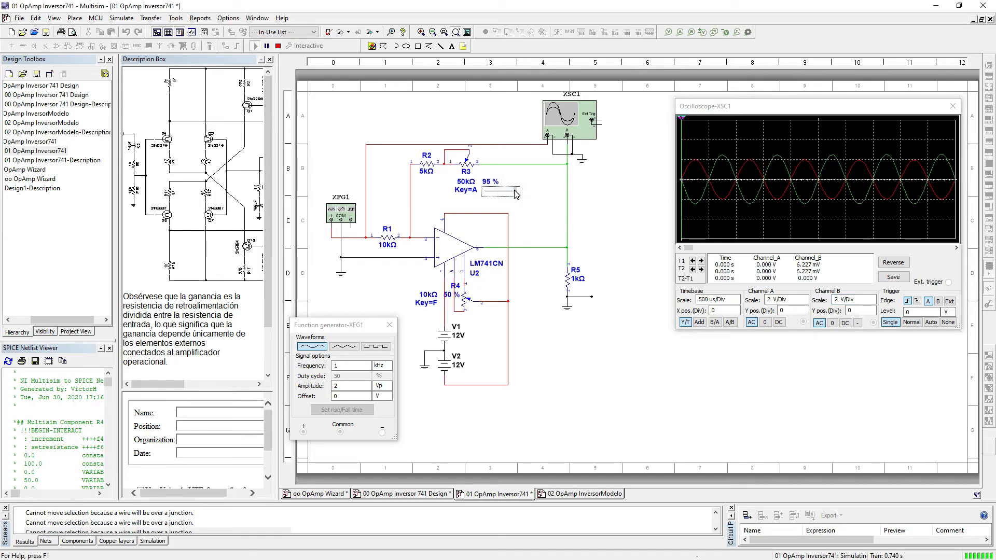
click(515, 194)
click(278, 46)
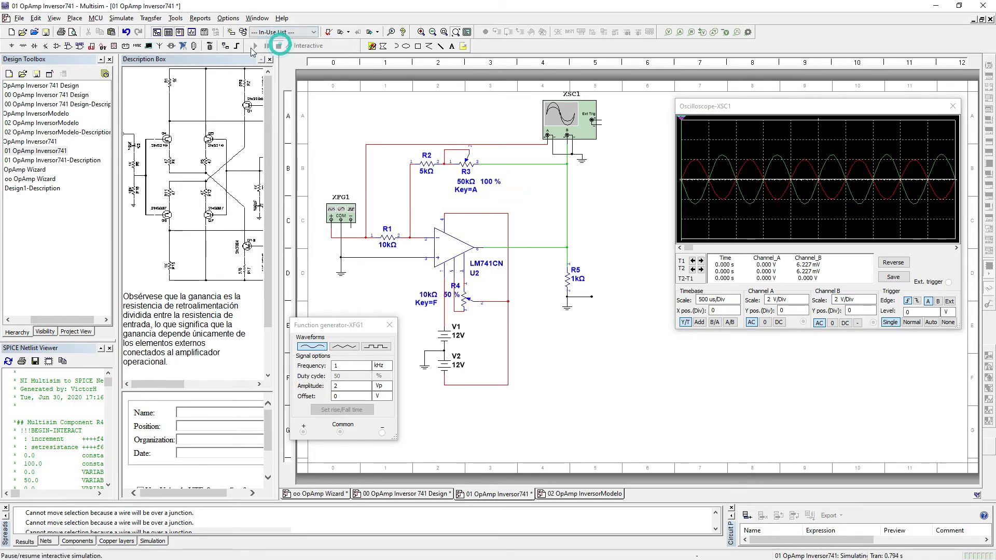
click(254, 46)
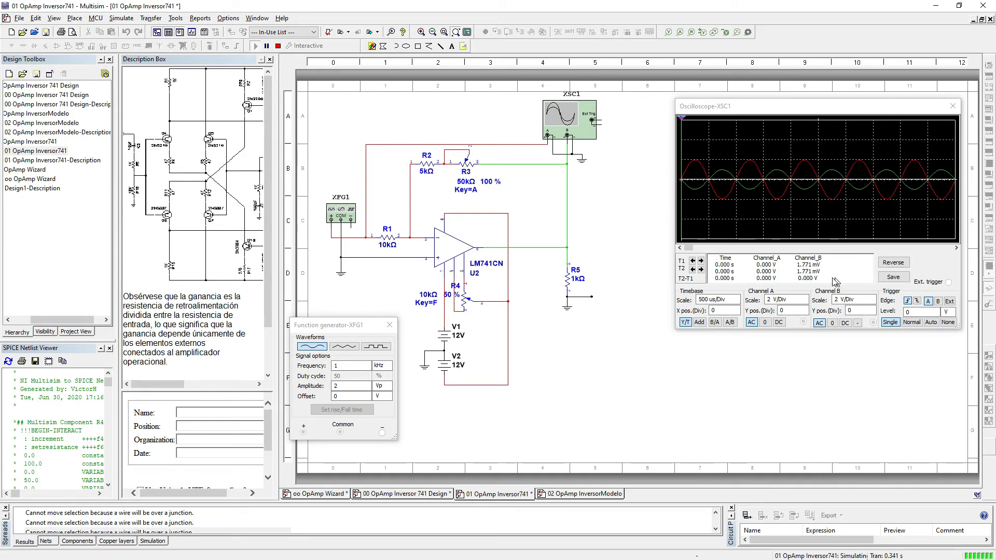
Step: Lower feedback potentiometer R3 to 20 % and set the oscilloscope's Channel B scale to 5 V/Div
mouse_move(510, 195)
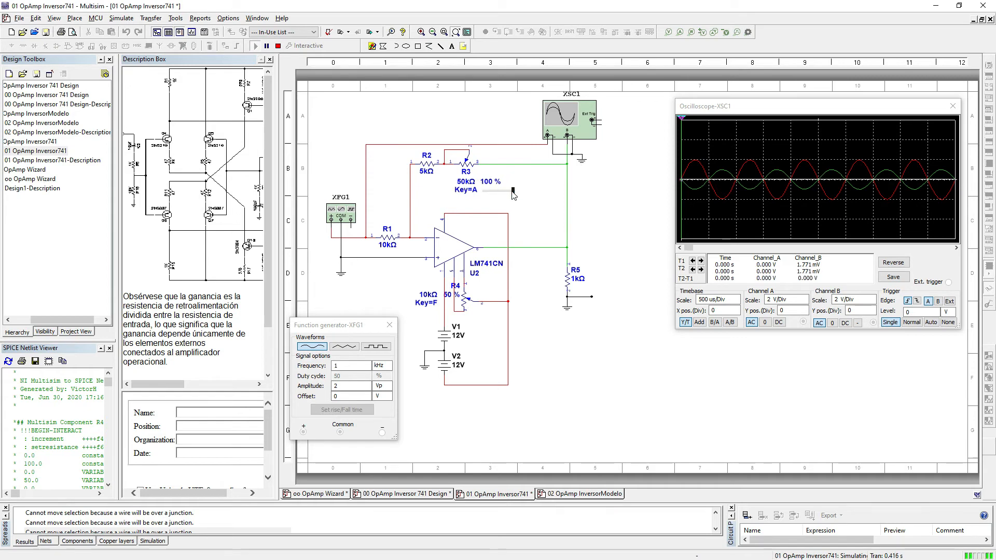
drag(512, 193, 489, 193)
click(872, 297)
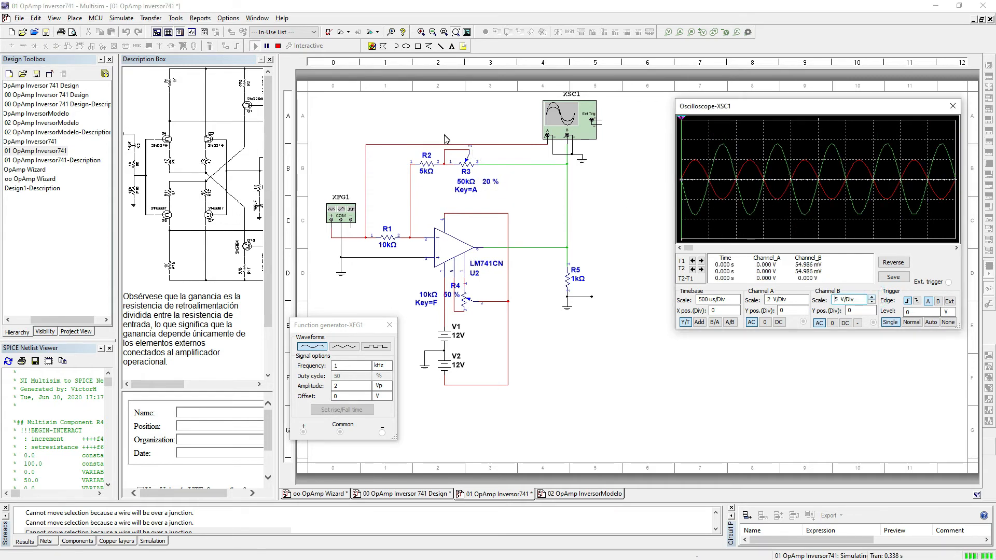
mouse_move(450, 179)
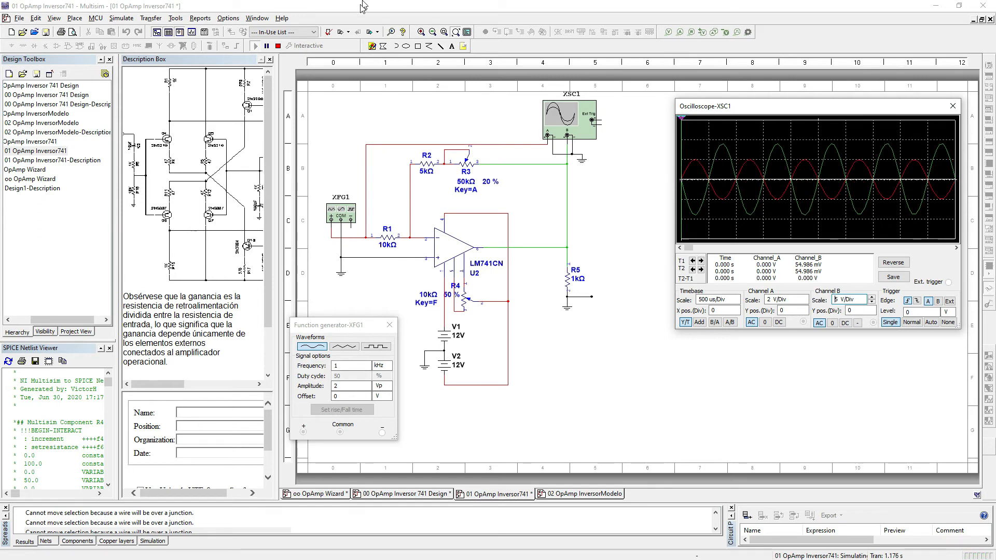
Step: Stop the simulation, then place a Bode Plotter below the oscilloscope with its IN positive terminal wired to the Channel A input wire
click(278, 46)
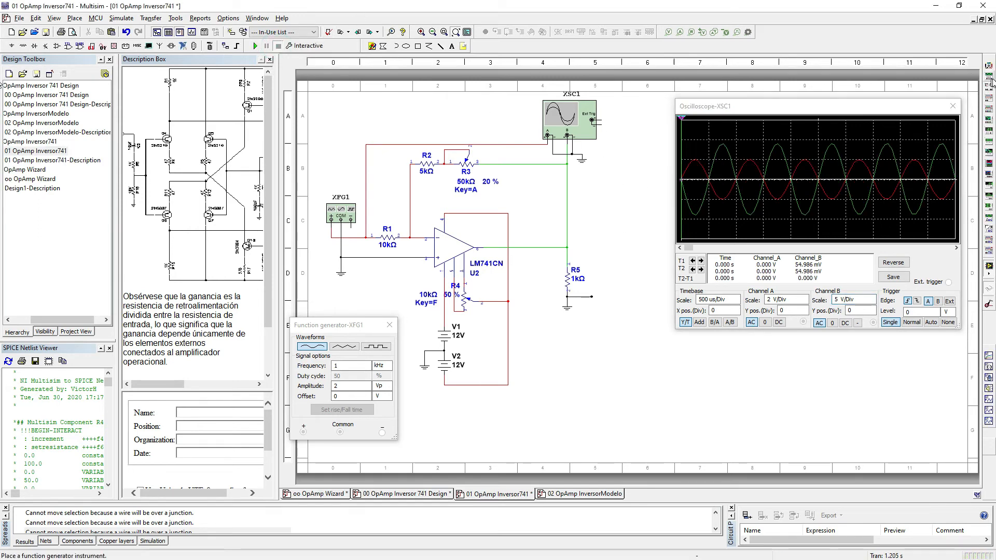
click(989, 120)
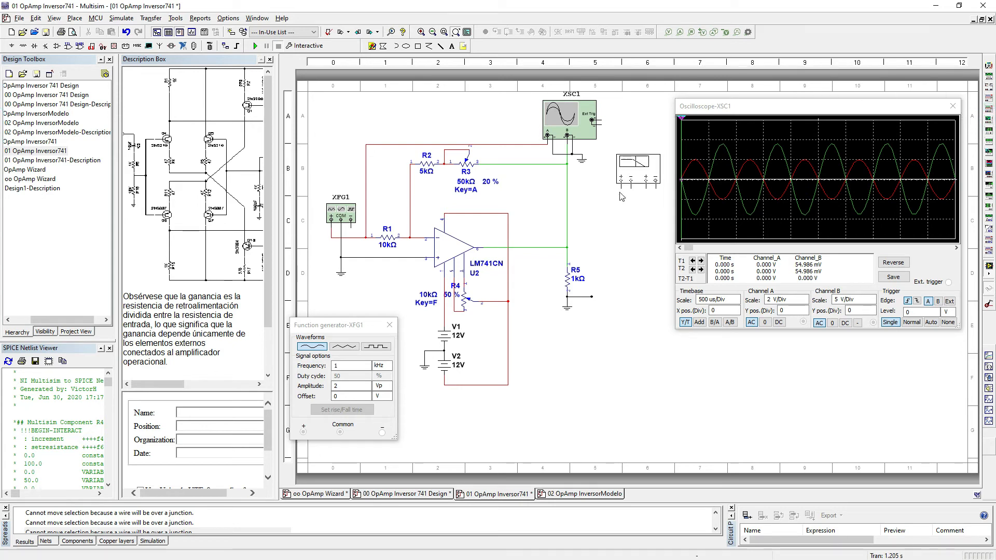
click(584, 216)
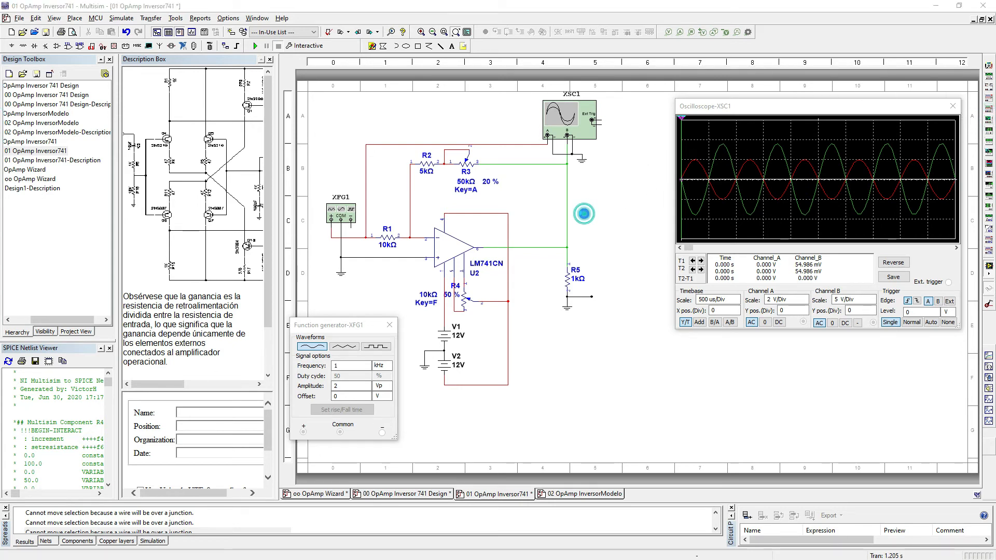
click(583, 212)
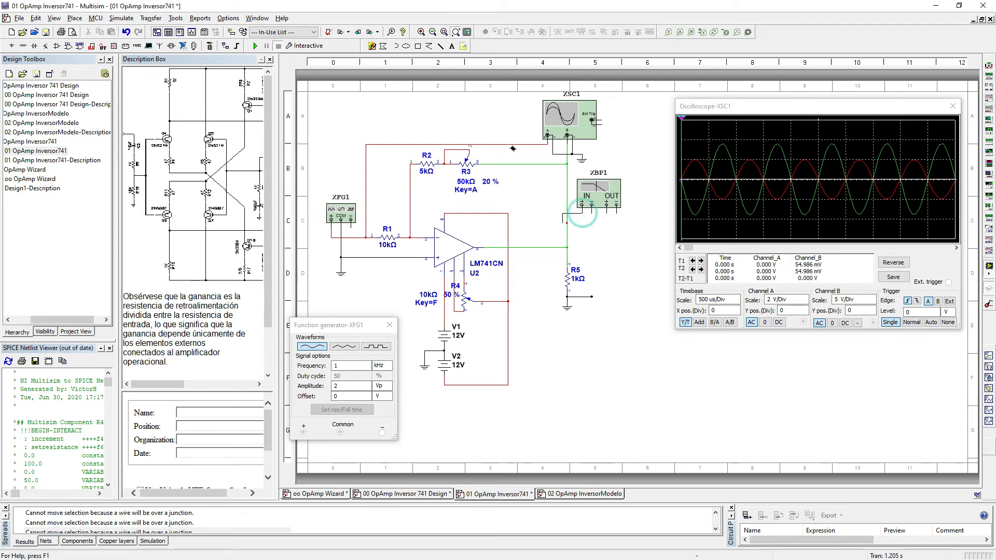
click(529, 147)
Step: Wire the Bode Plotter's OUT positive terminal to the op-amp output node and its OUT negative terminal to R5's ground
click(607, 205)
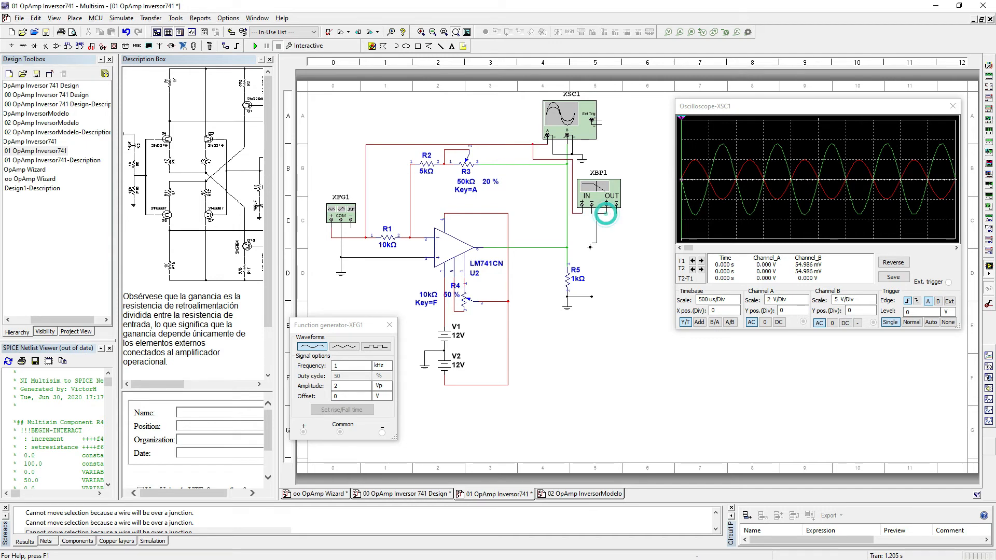
click(573, 248)
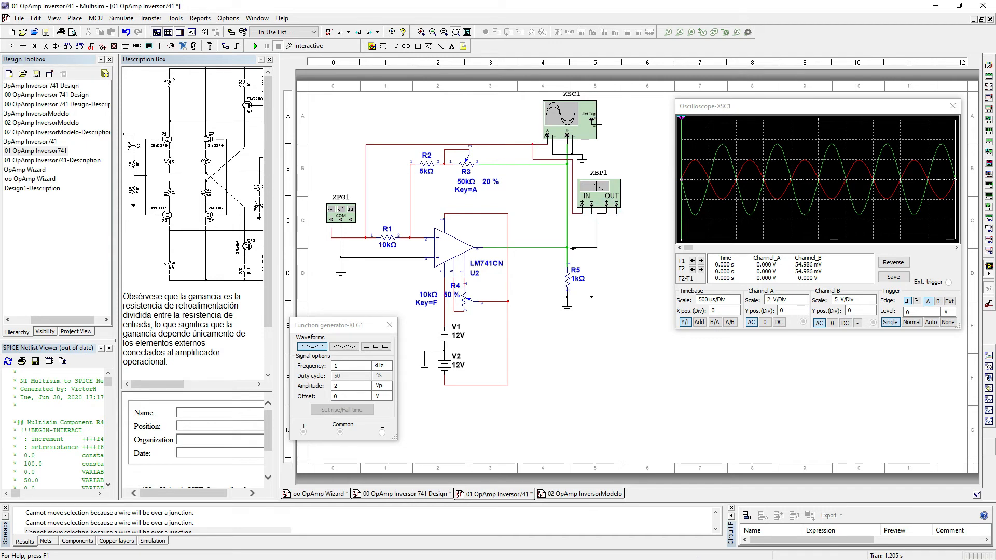
click(617, 212)
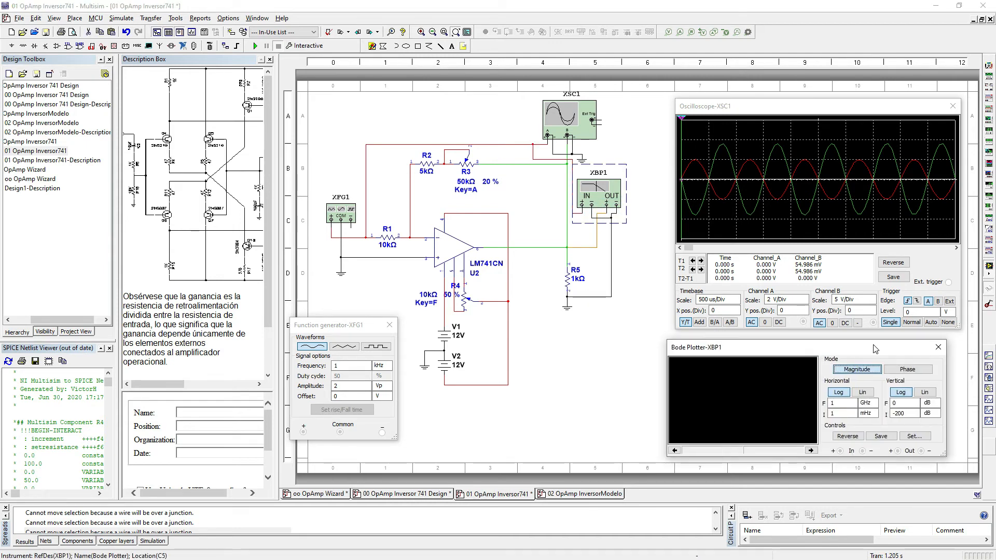
Step: Run the simulation with the Bode Plotter window below the oscilloscope's and set its vertical final value to 50 dB
drag(875, 348, 888, 350)
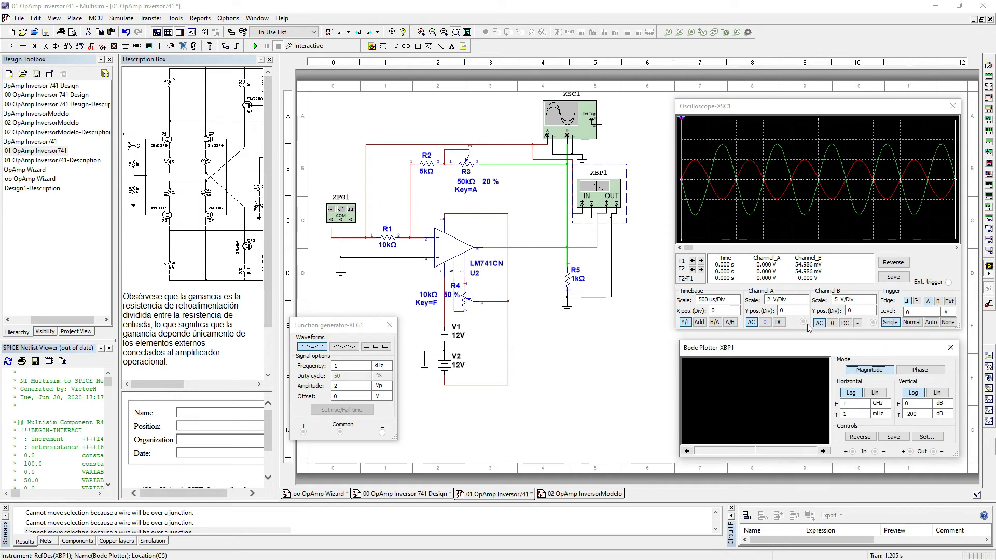
click(256, 47)
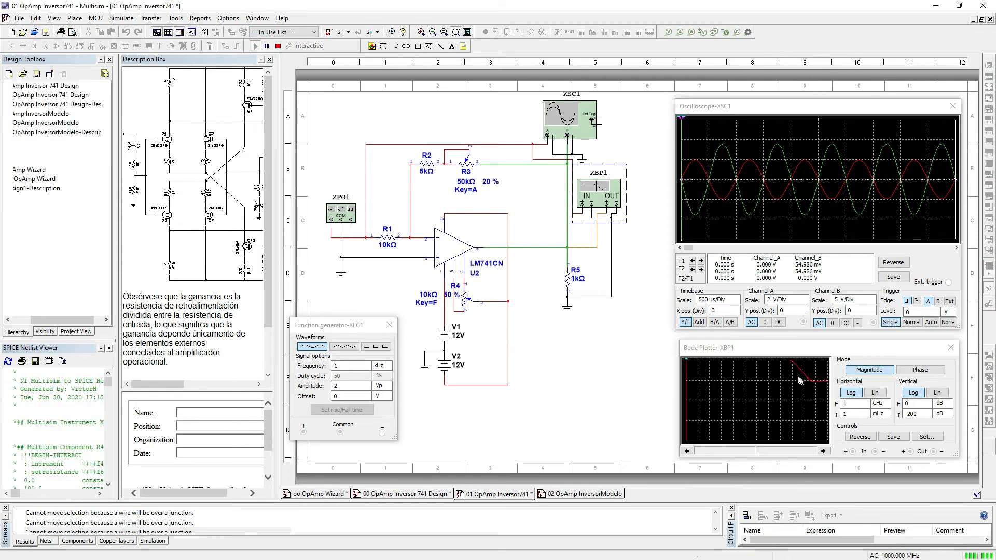
click(929, 403)
click(928, 402)
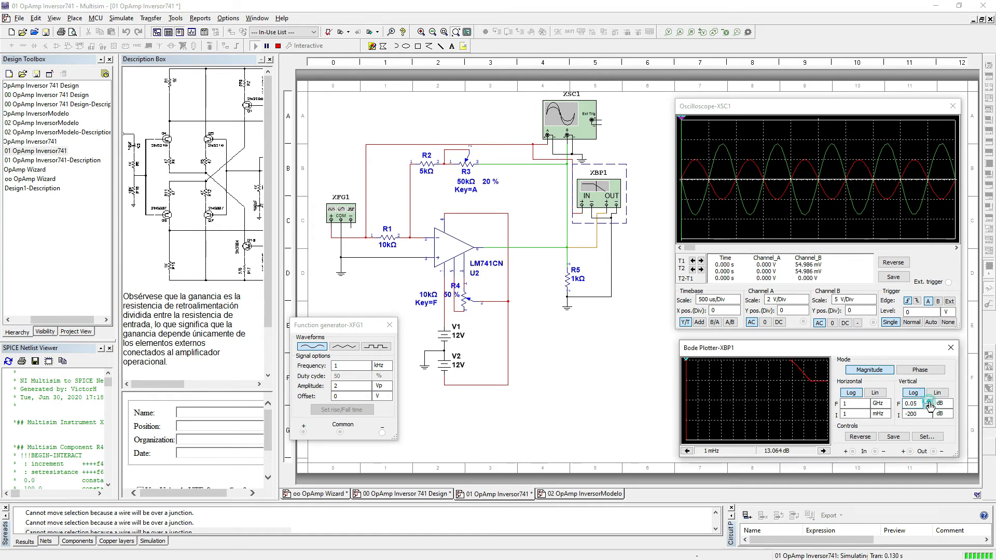
click(929, 403)
click(929, 402)
click(928, 402)
click(928, 402)
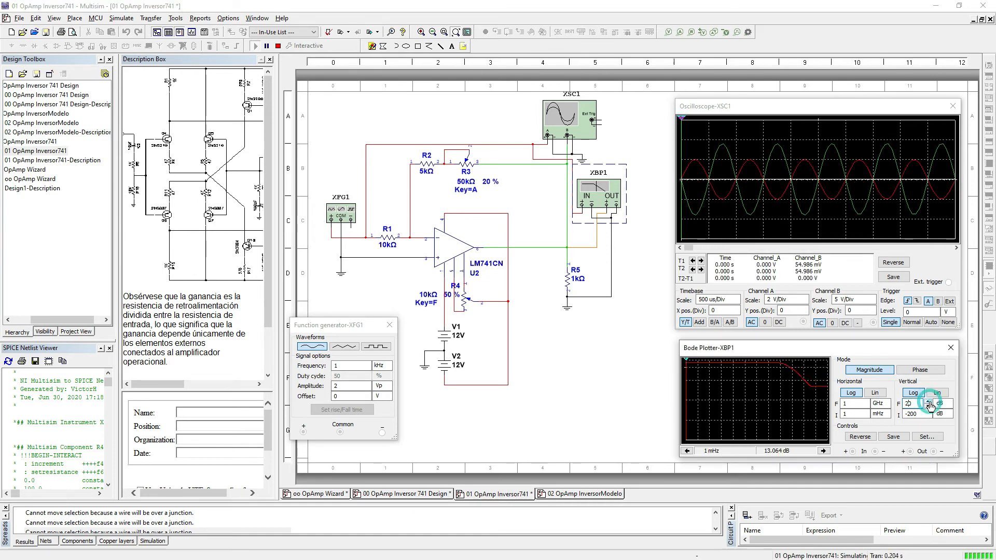
click(929, 402)
click(929, 402)
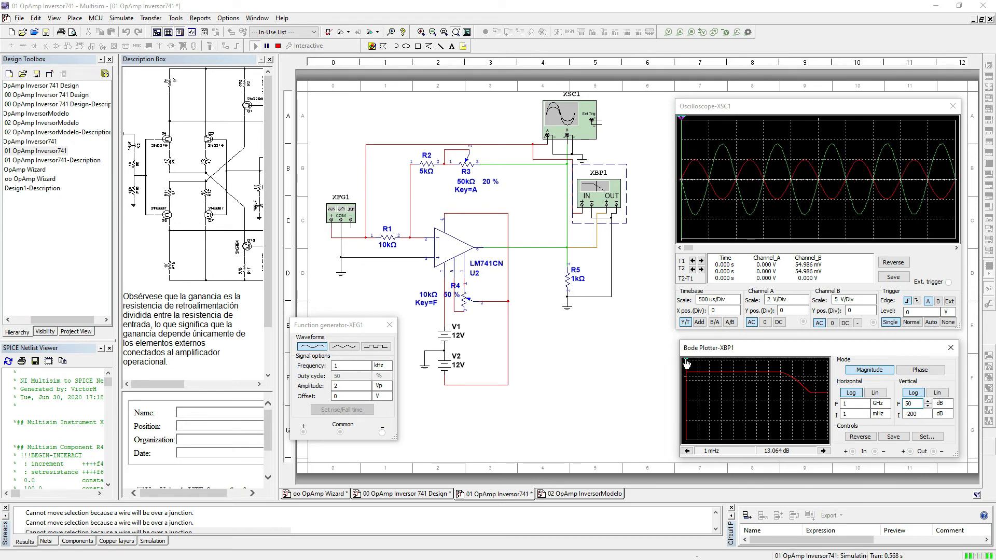
Step: Inspect the Bode Plotter's magnitude at about 1.026 MHz and its phase at about 337 kHz, then end the simulation
mouse_move(688, 365)
mouse_down()
mouse_move(691, 395)
mouse_move(743, 410)
mouse_move(780, 395)
mouse_move(784, 369)
mouse_move(794, 370)
mouse_up()
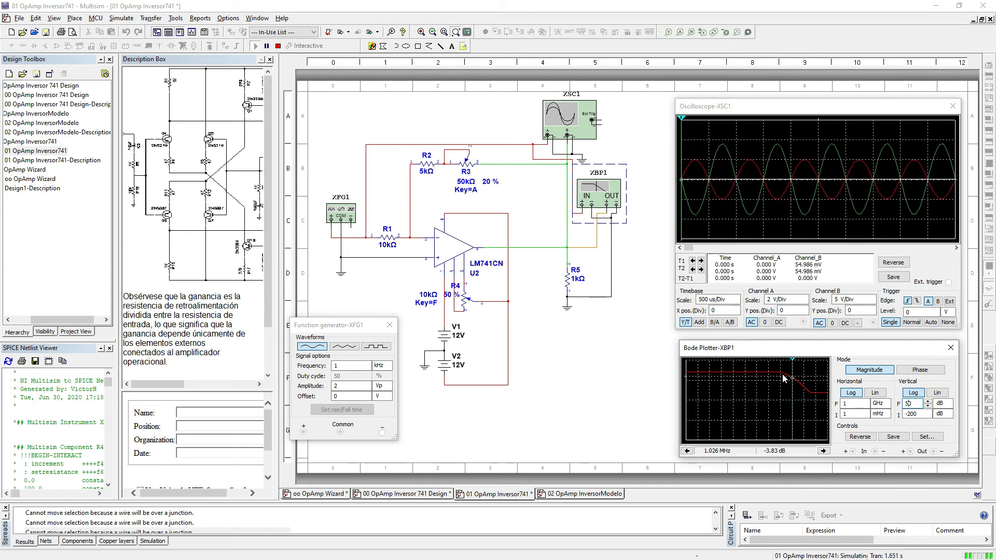
click(920, 369)
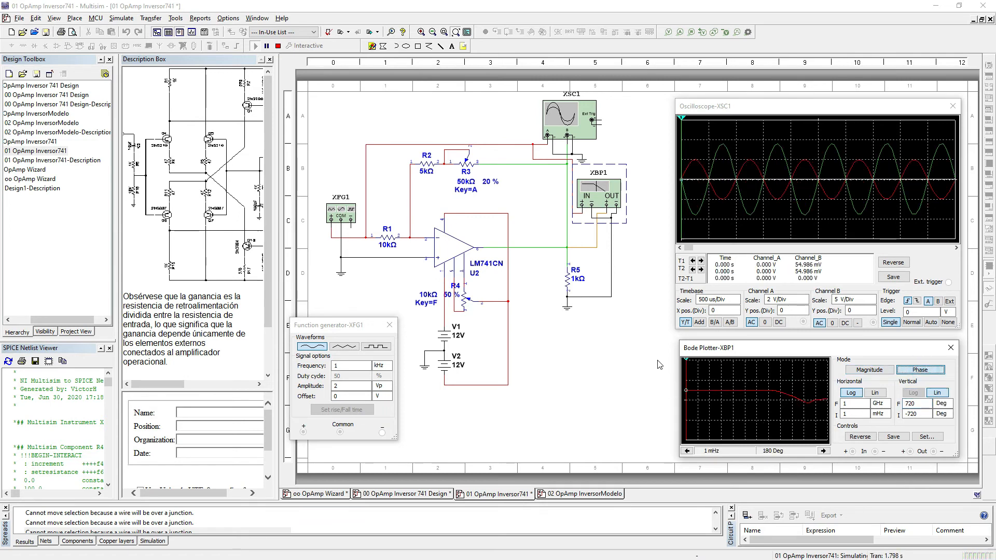
drag(688, 363, 787, 368)
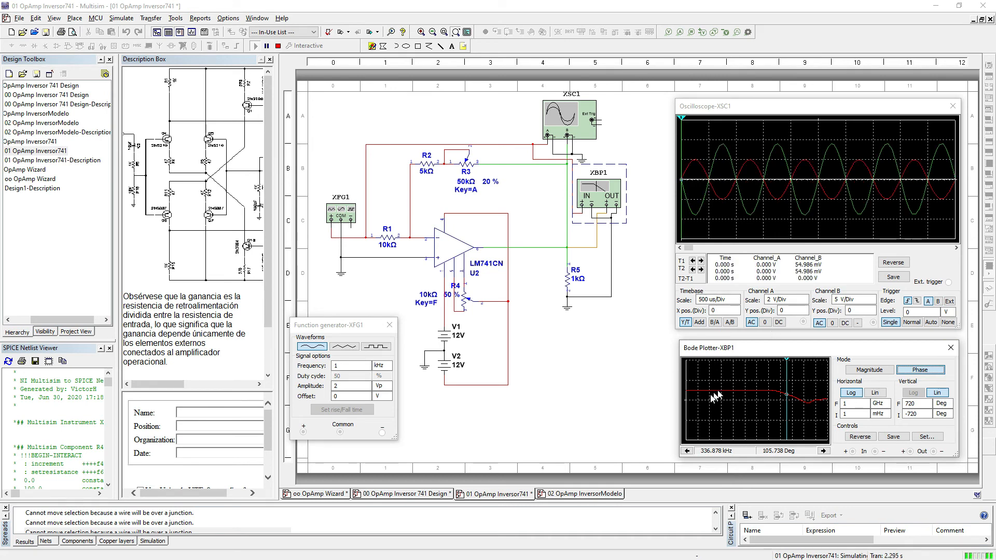
click(869, 369)
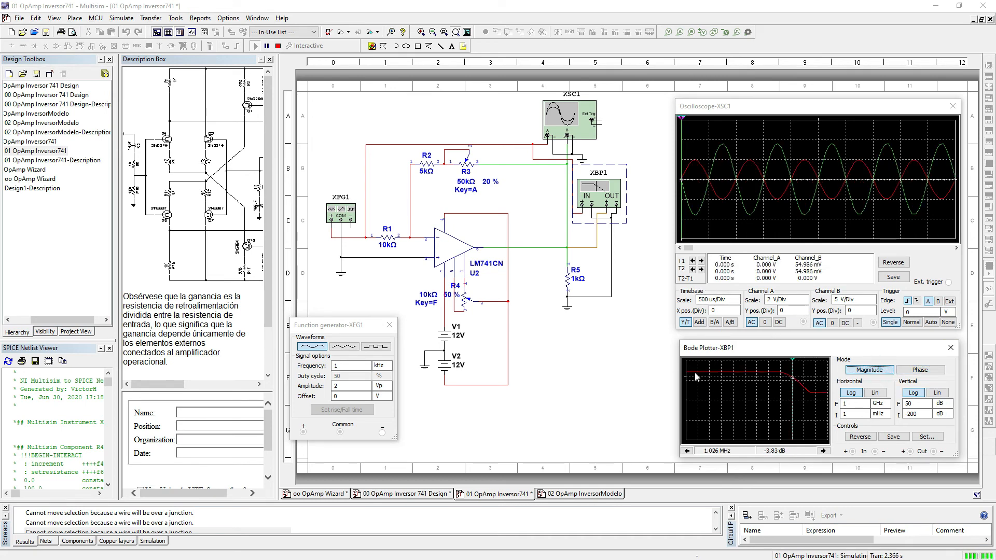
click(951, 349)
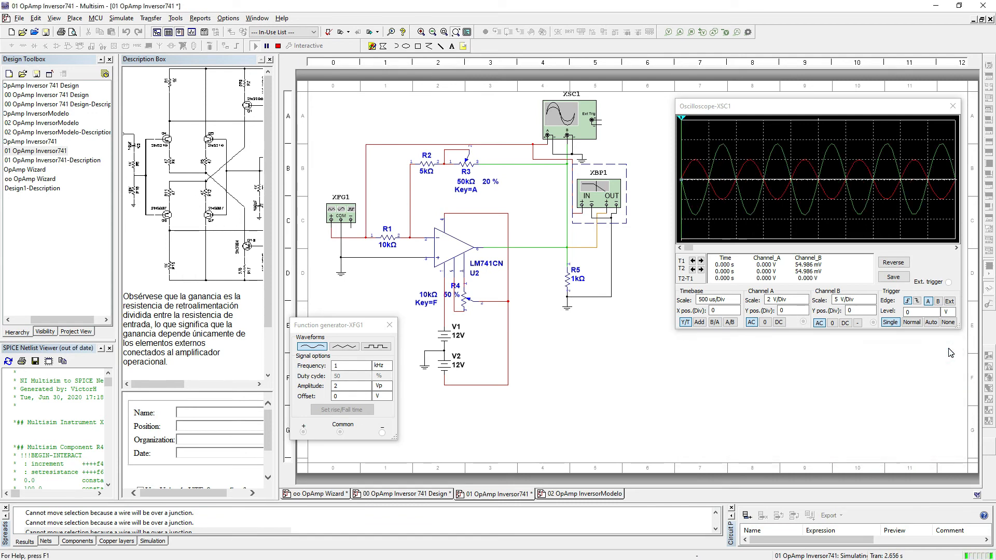
click(278, 46)
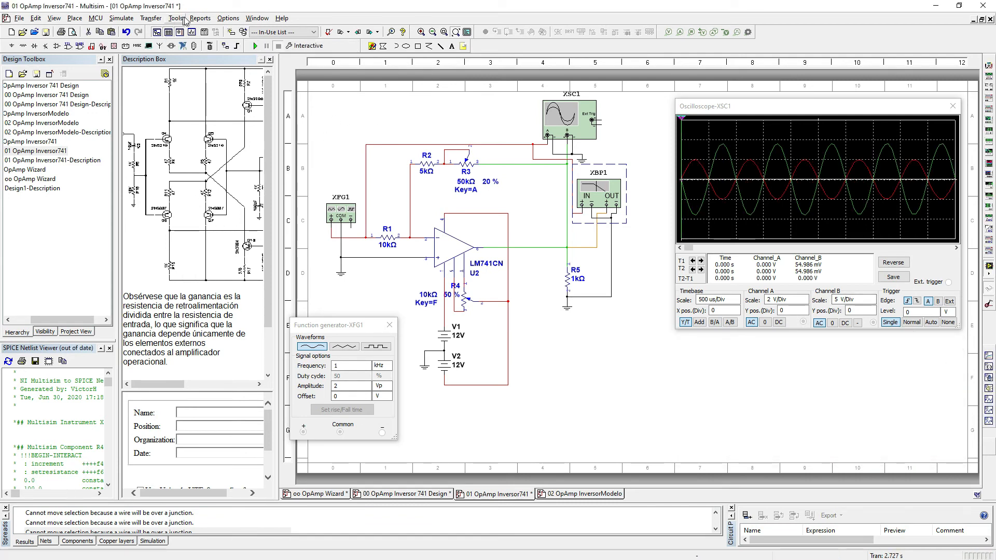
click(176, 20)
click(215, 216)
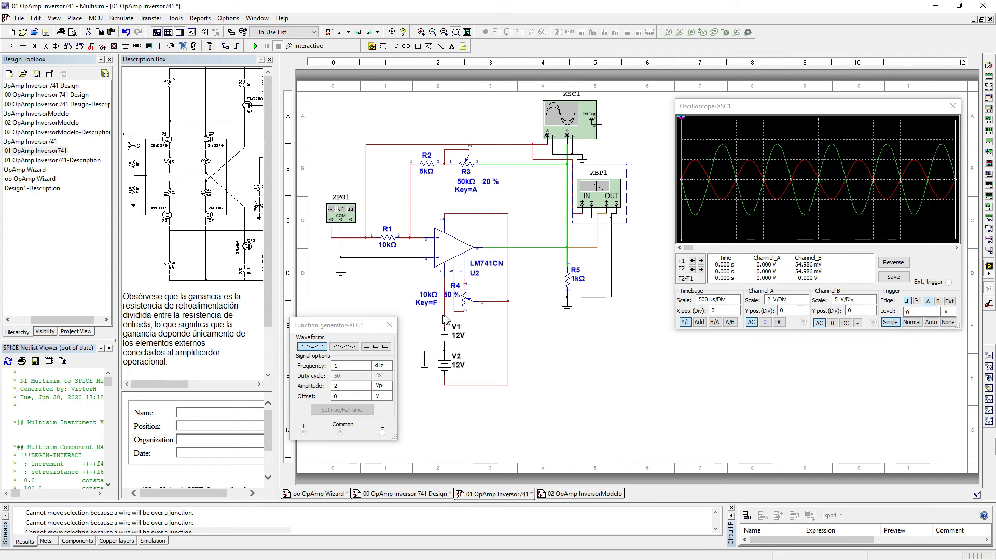
Step: Switch to the 02 OpAmp InversorModelo design and start its interactive simulation
click(580, 493)
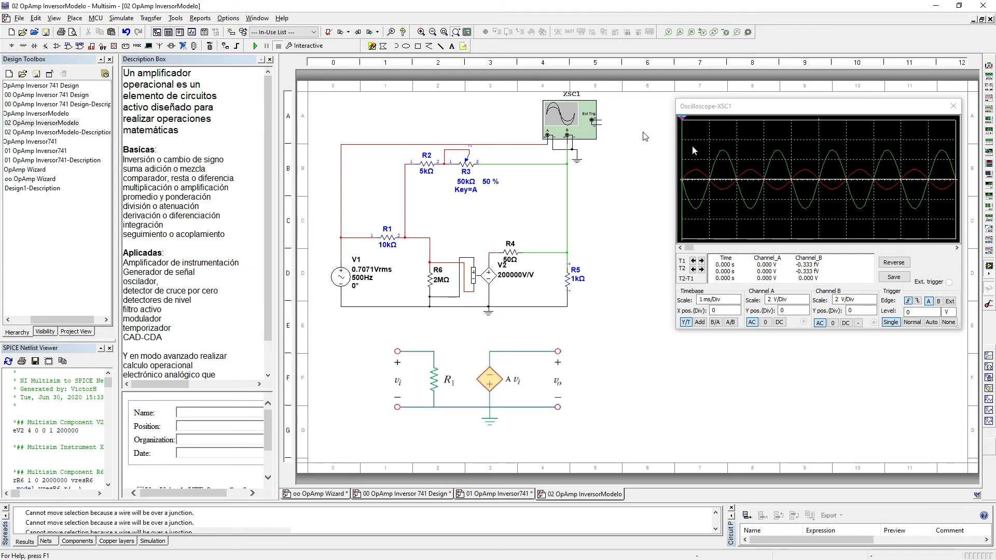
click(255, 45)
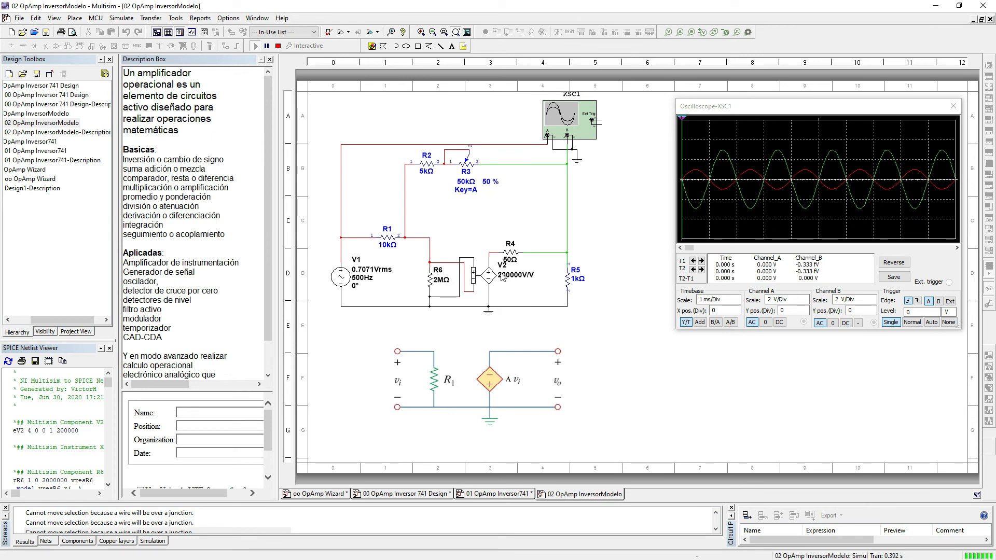
Step: Set potentiometer R3 to 0 %, rerun the interactive simulation with that setting, and end it
mouse_move(471, 168)
drag(502, 192, 487, 192)
click(278, 46)
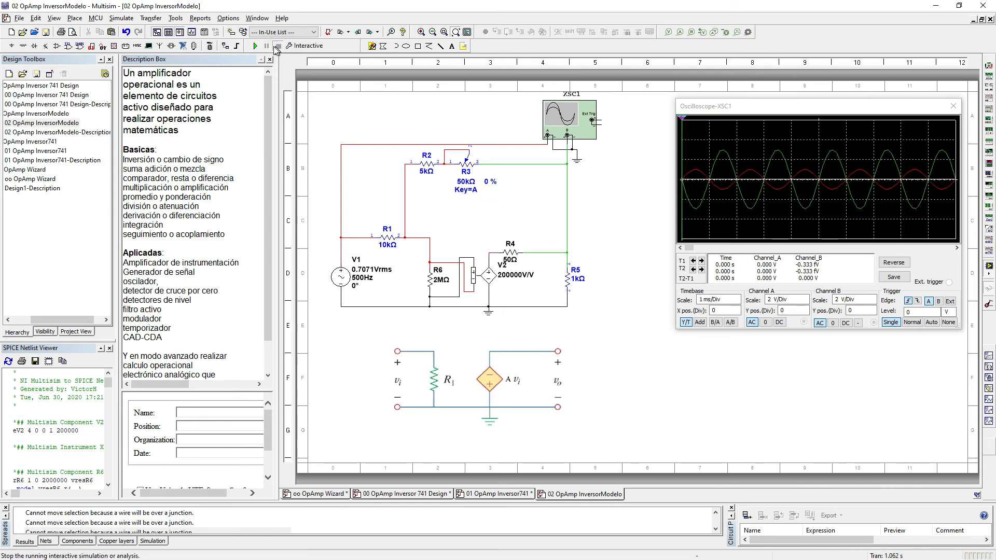
click(256, 46)
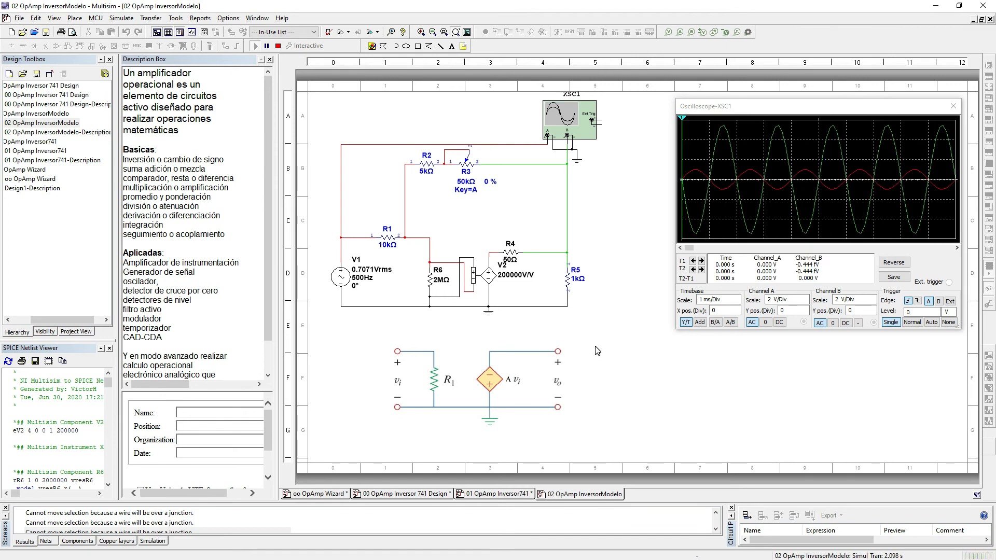
click(279, 47)
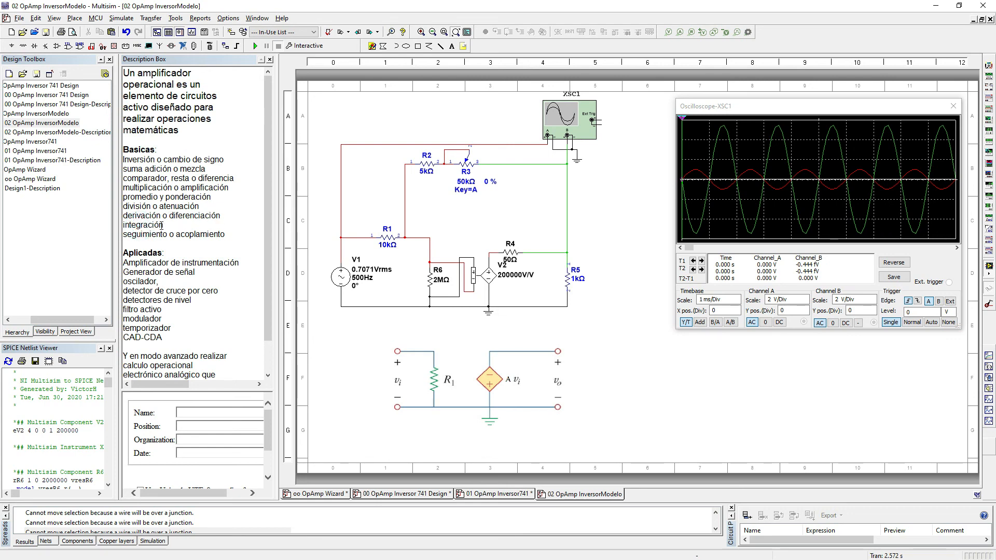
Step: Review the Description Box text on basic, applied and advanced op-amp uses through to its last paragraph
click(243, 233)
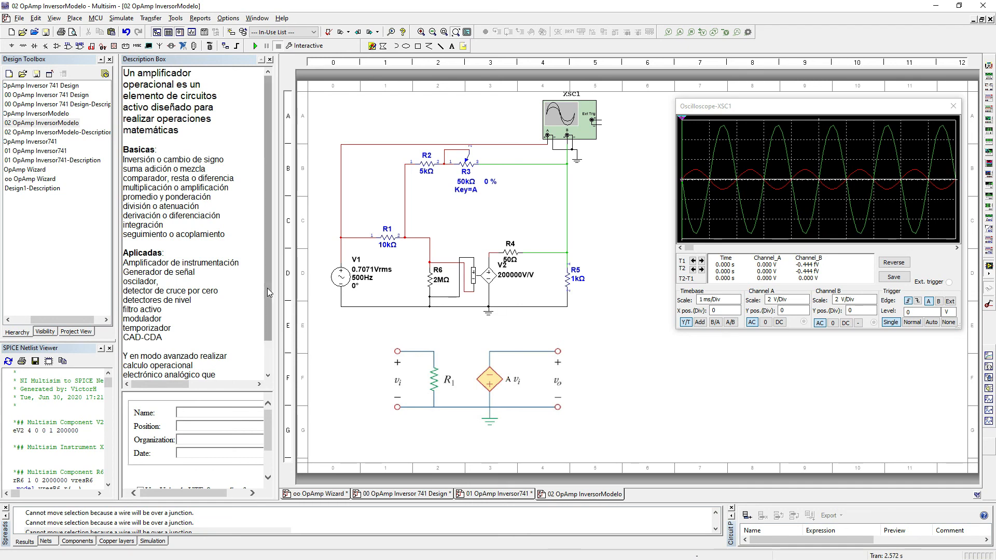
drag(266, 288, 262, 362)
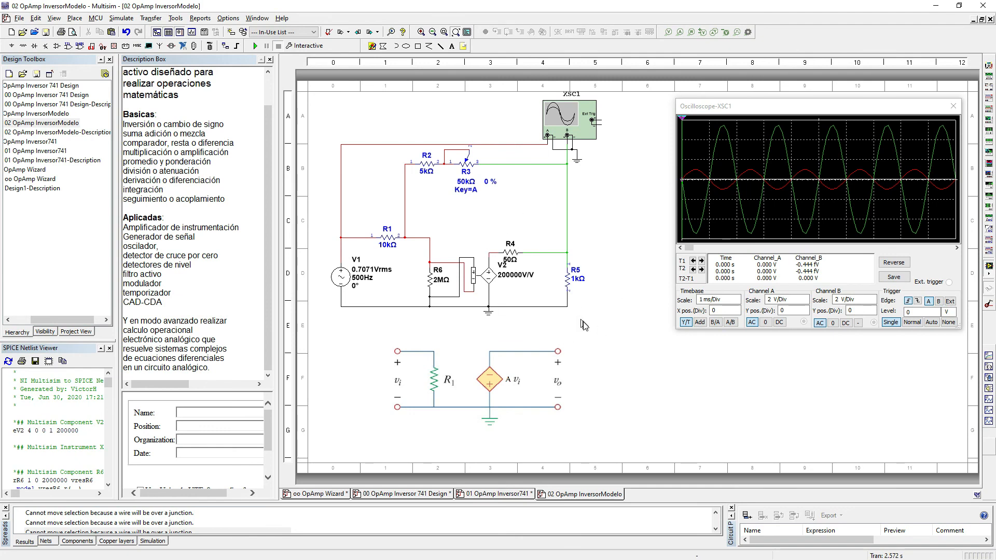
scroll(268, 85, up, 1)
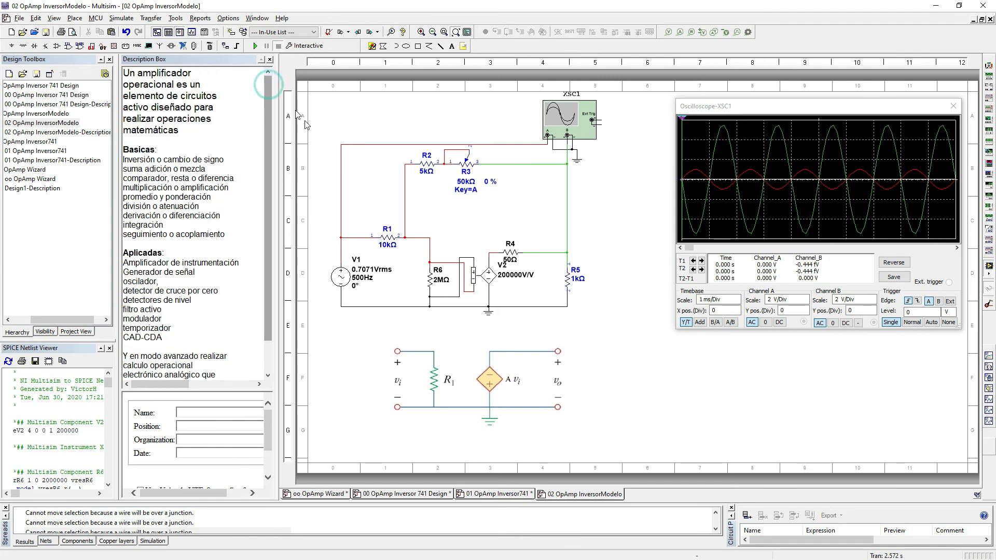